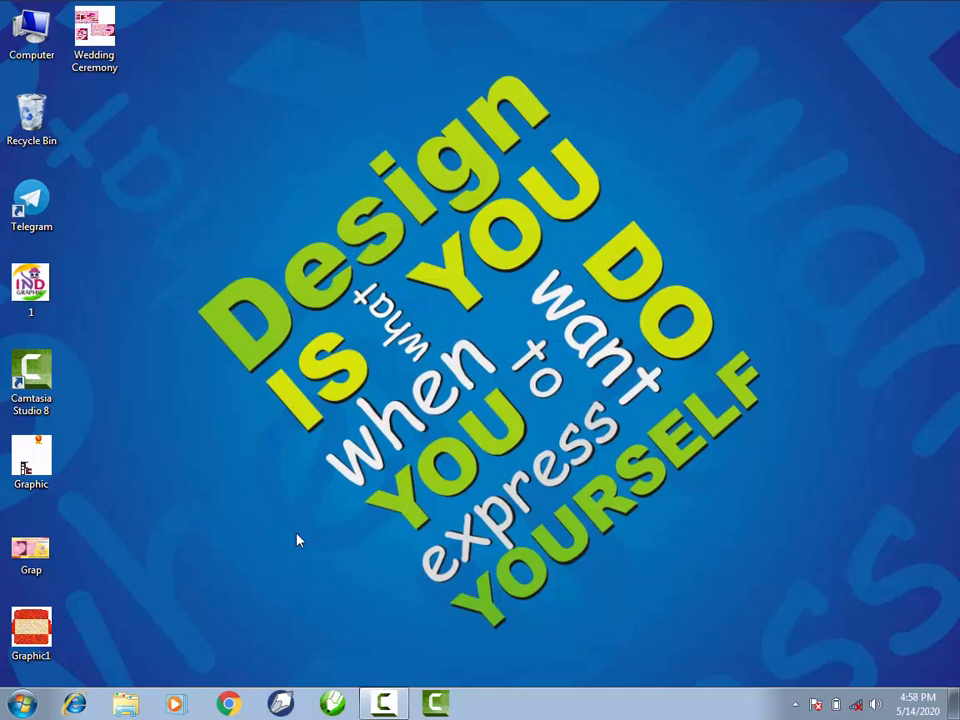
- Launch CorelDRAW X3 and start a new blank graphic
right_click(336, 711)
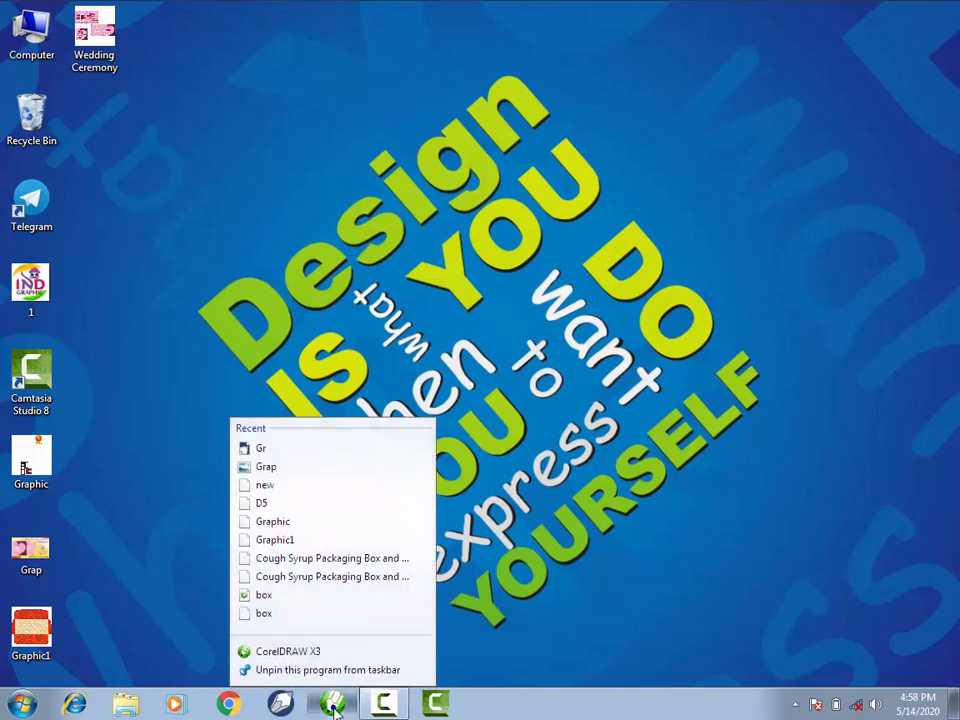
click(334, 650)
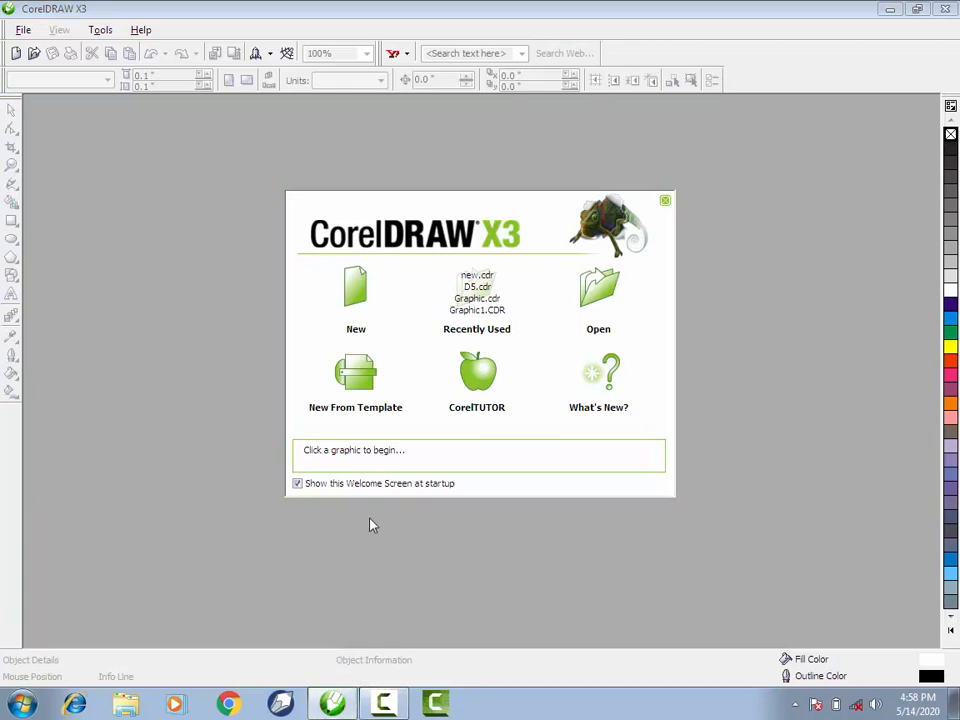
click(352, 295)
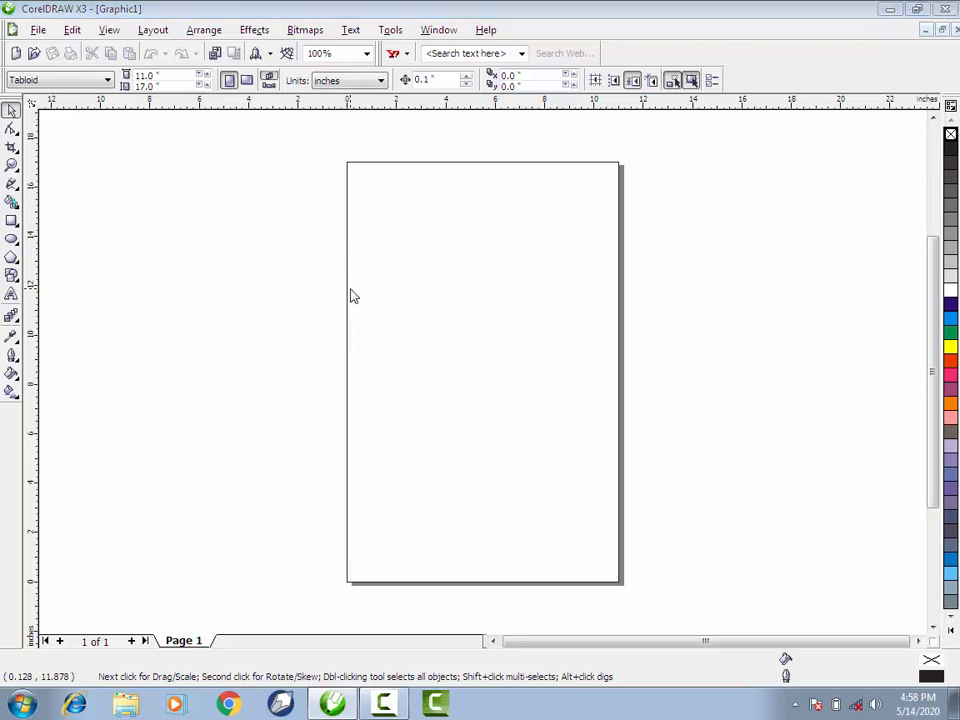
- Open the Wedding Ceremony drawing from the Desktop
key(ctrl+o)
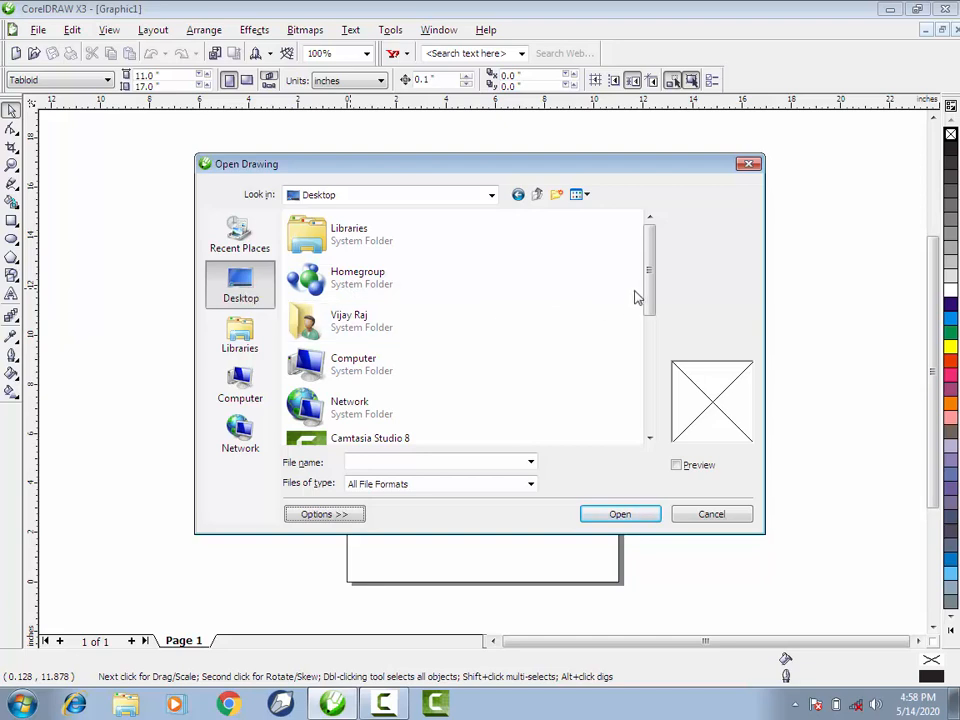
drag(649, 290, 650, 396)
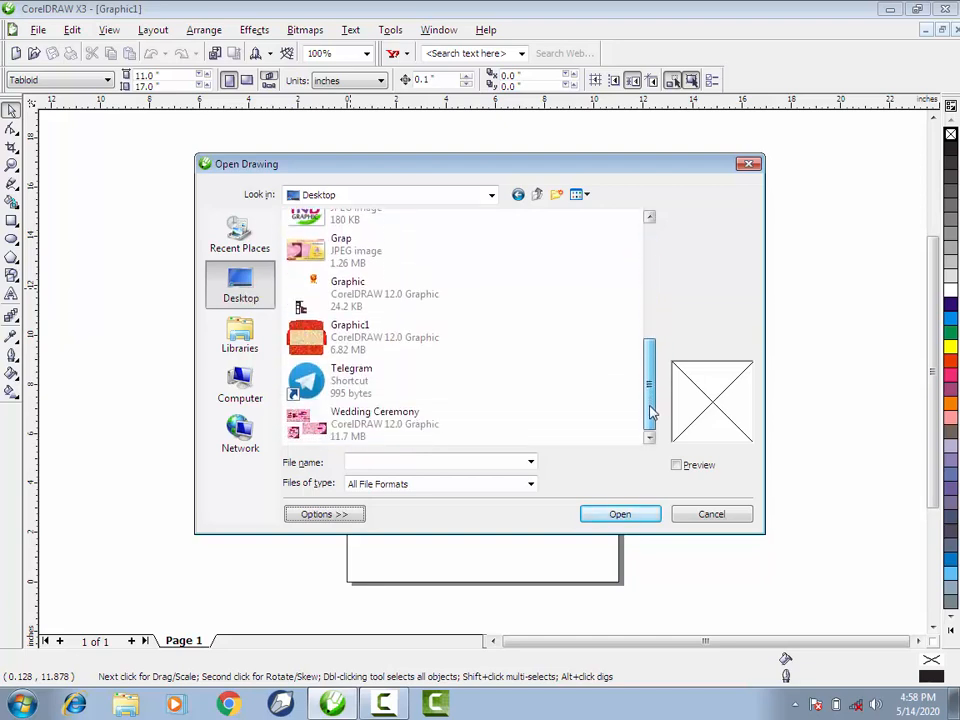
click(398, 424)
click(603, 513)
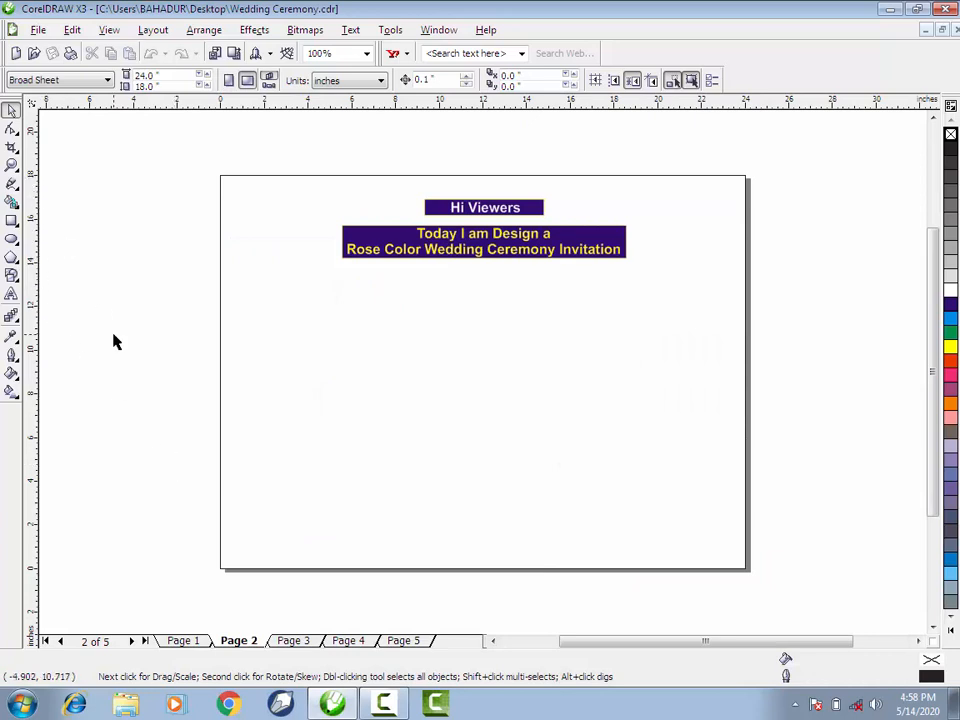
- Examine the title text on page 2 up close and at full page height
key(z)
drag(253, 171, 465, 260)
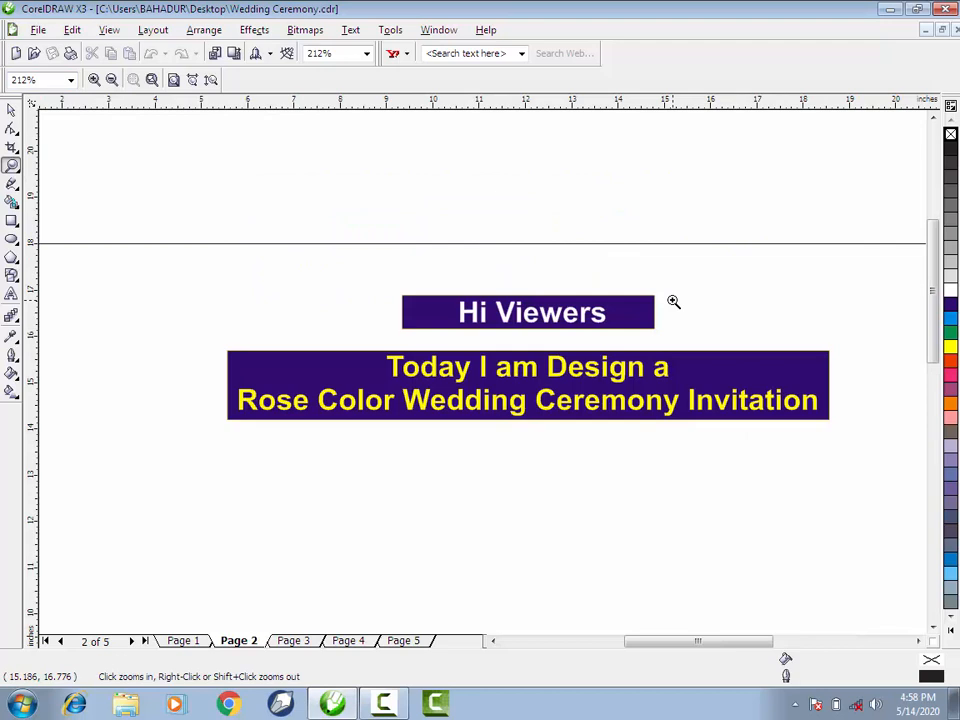
key(space)
key(z)
right_click(673, 301)
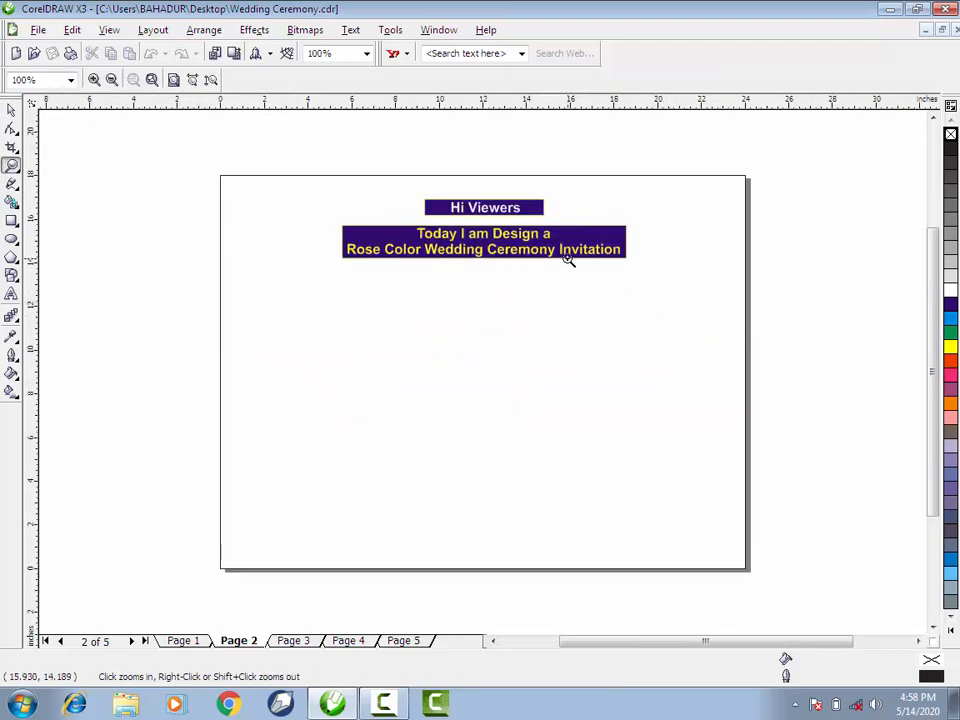
key(space)
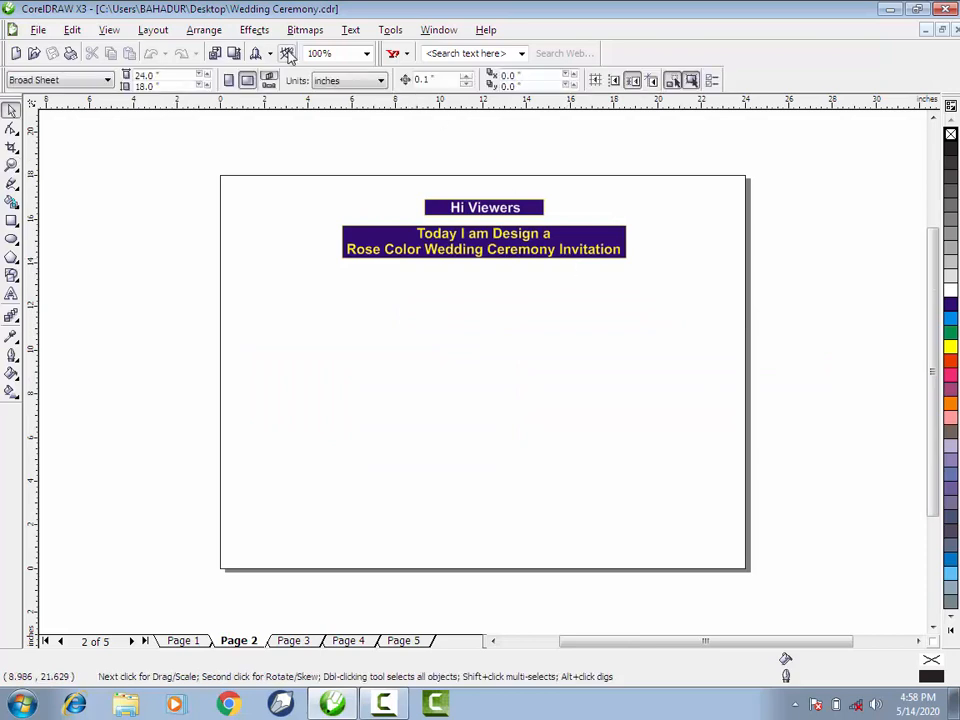
click(367, 54)
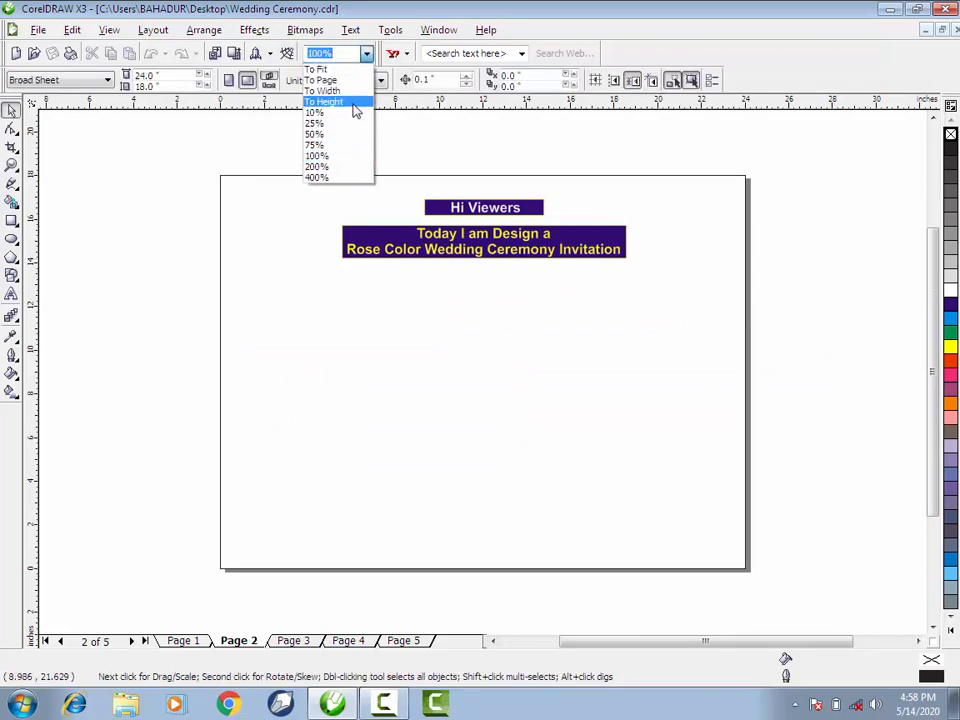
click(354, 100)
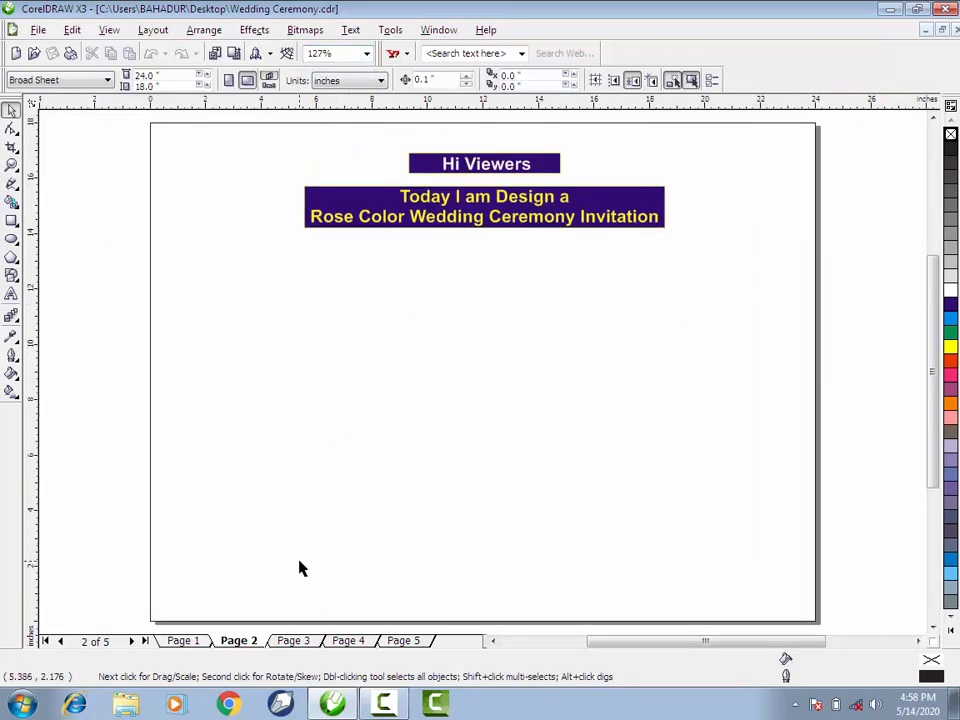
- Go to page 3 and ungroup the artwork collected beside the page
click(291, 641)
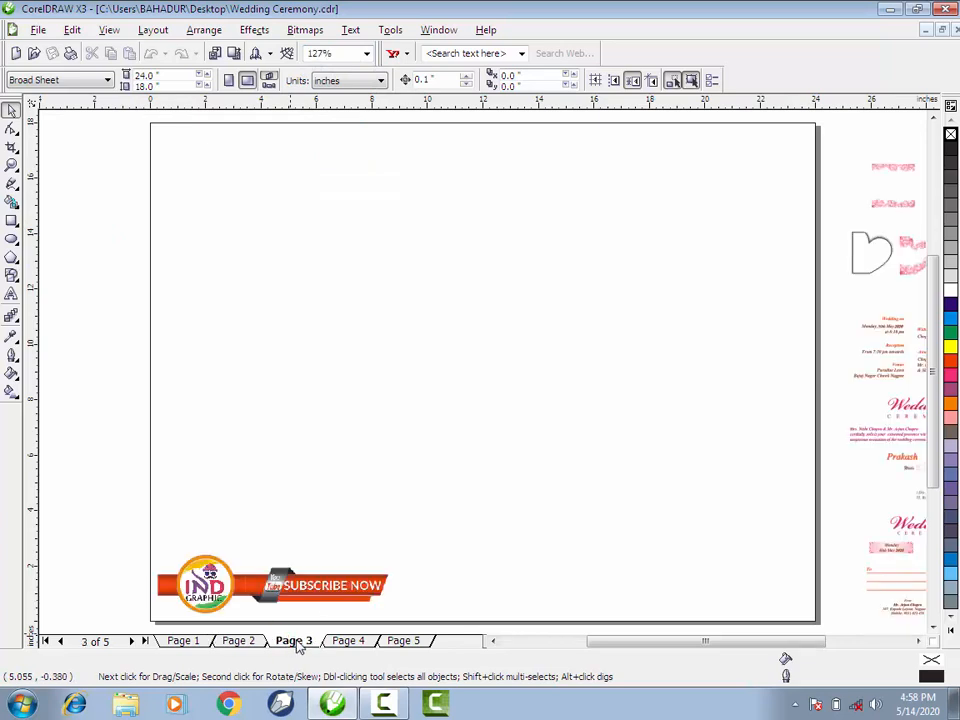
drag(594, 644, 617, 656)
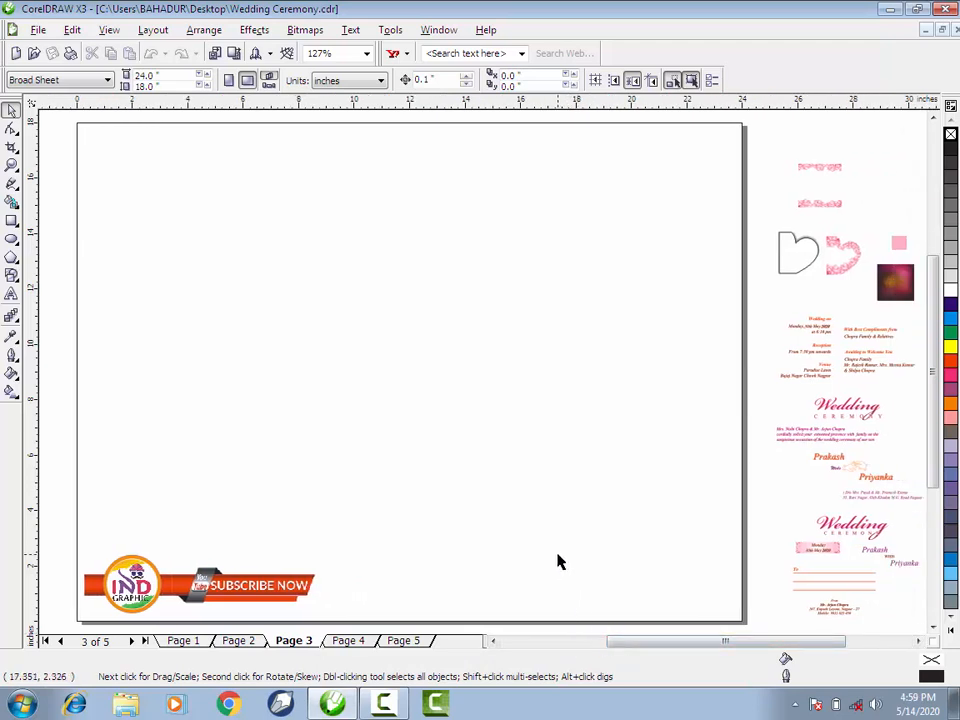
key(ctrl+a)
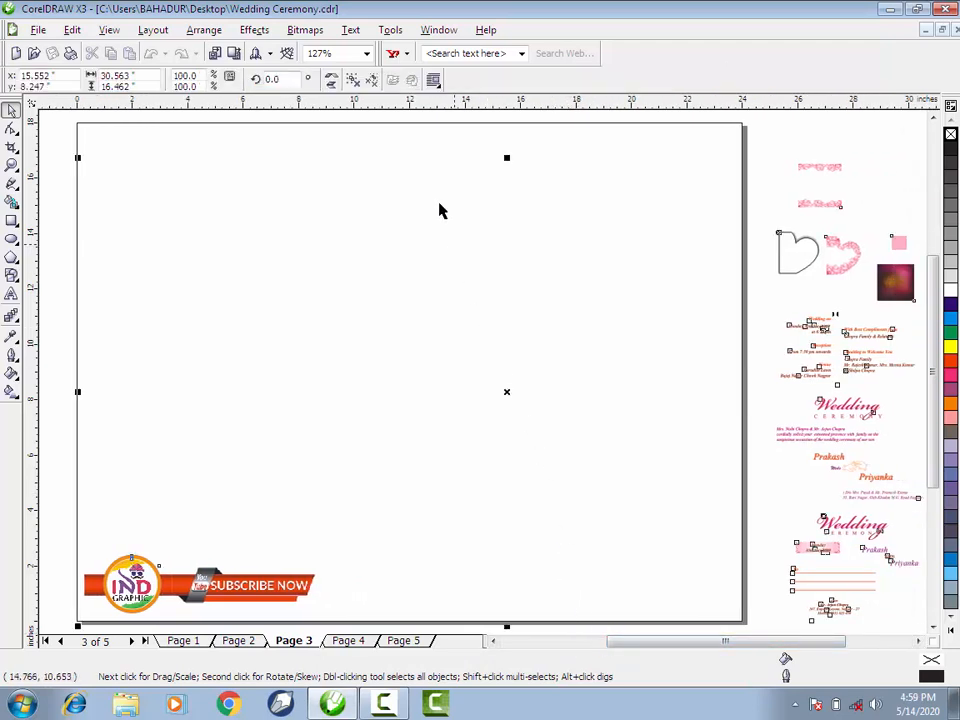
click(356, 81)
click(391, 209)
click(391, 215)
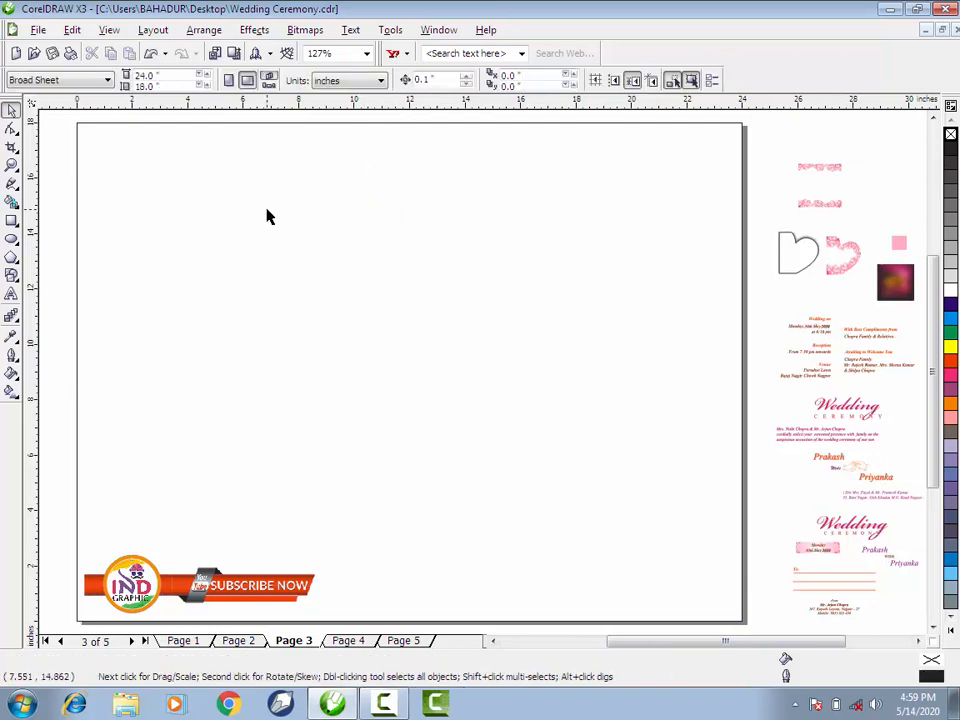
- Draw a rectangle in the upper-left area of page 3 and set its size to 6 by 6 inches
click(12, 221)
drag(133, 170, 314, 342)
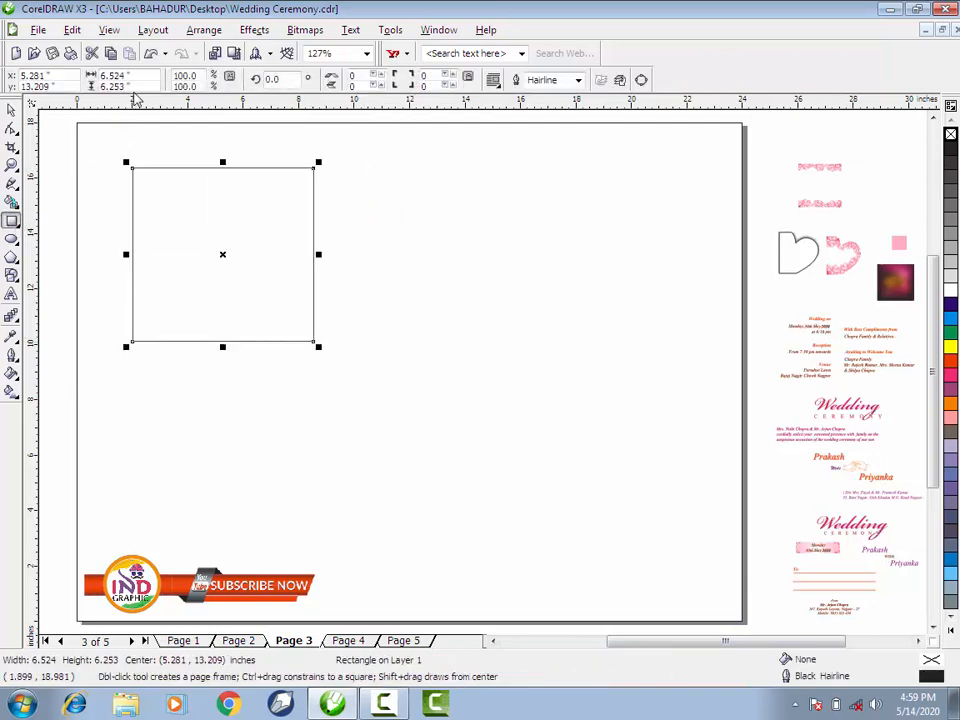
click(148, 75)
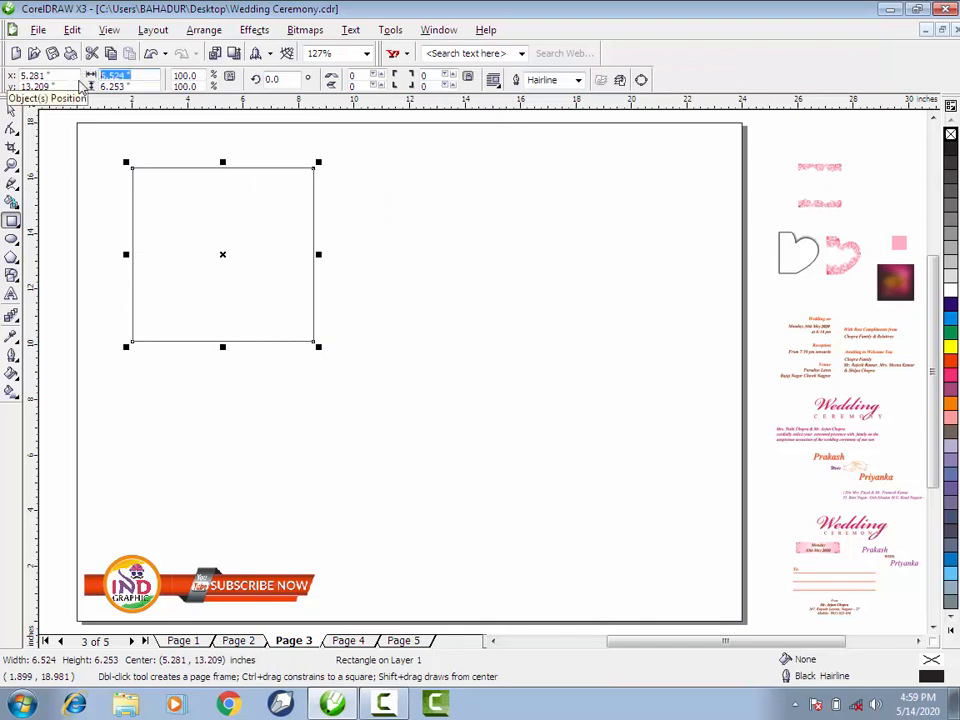
click(133, 86)
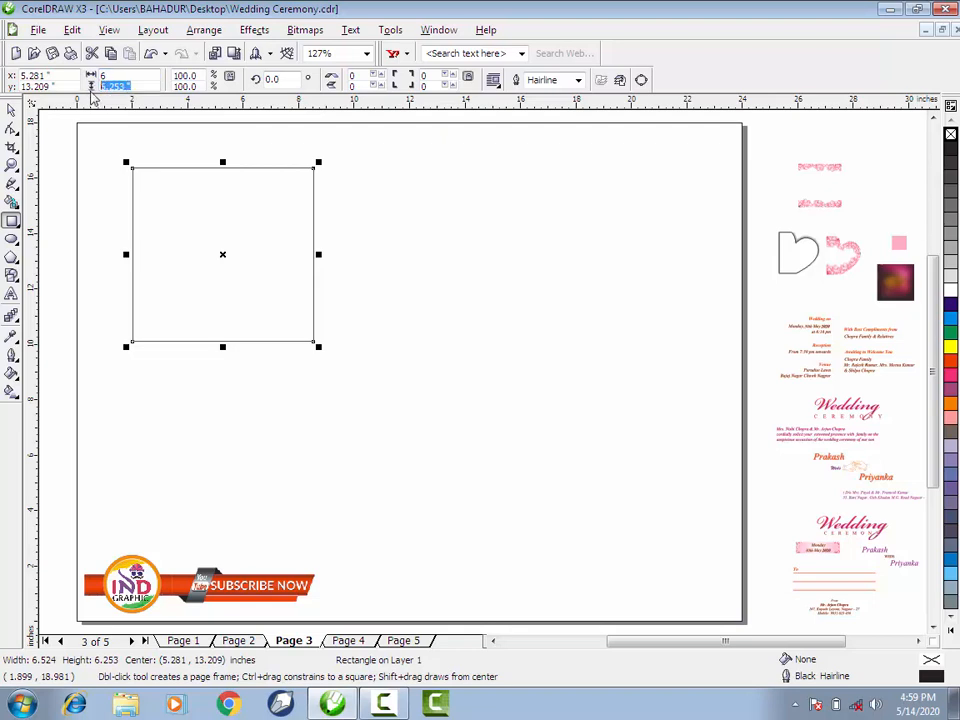
text(6)
key(Return)
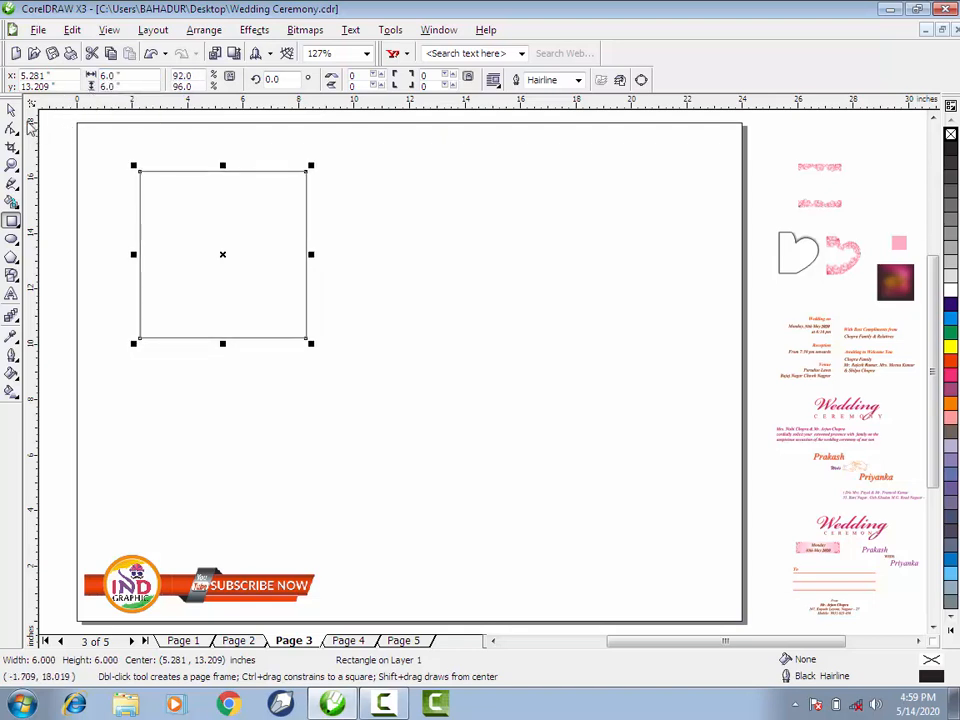
- Move the empty square closer to the page's upper-left corner, centring it at about 4.3, 13.5 inches
click(99, 163)
drag(192, 253, 164, 243)
click(223, 377)
click(227, 287)
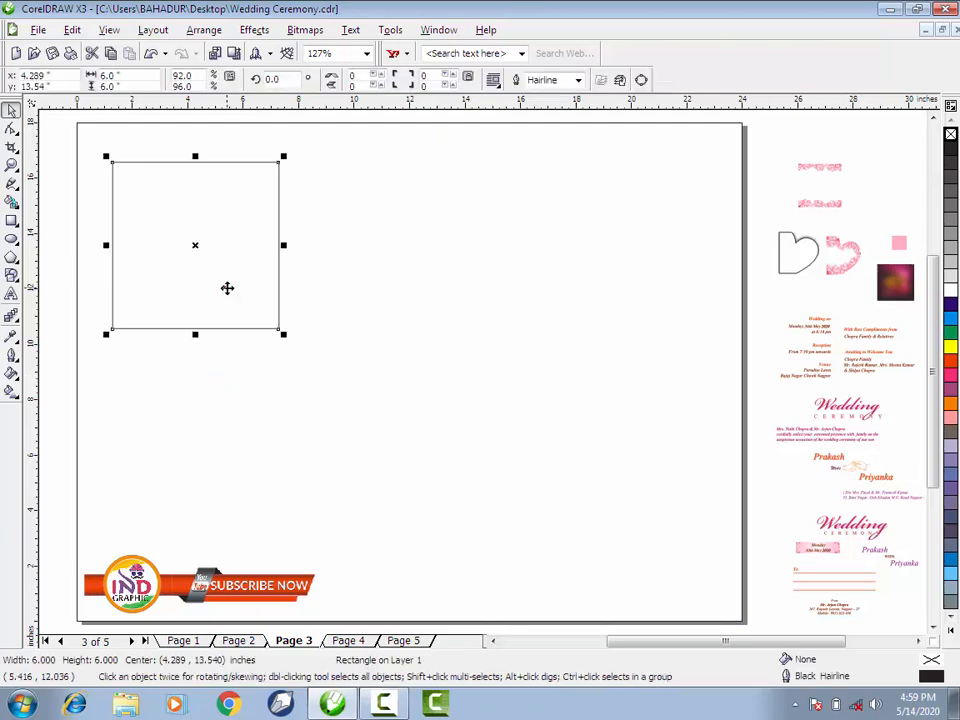
click(313, 317)
- Enlarge the blurred magenta image to about 6.4 inches on the page and PowerClip it inside the empty square
click(895, 282)
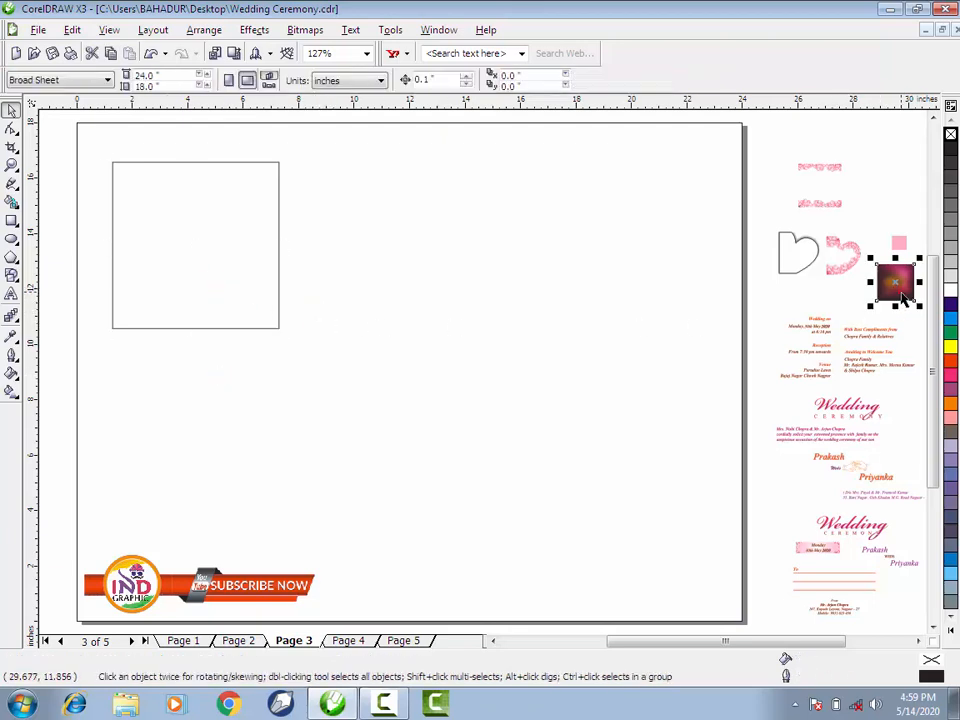
drag(897, 285, 527, 360)
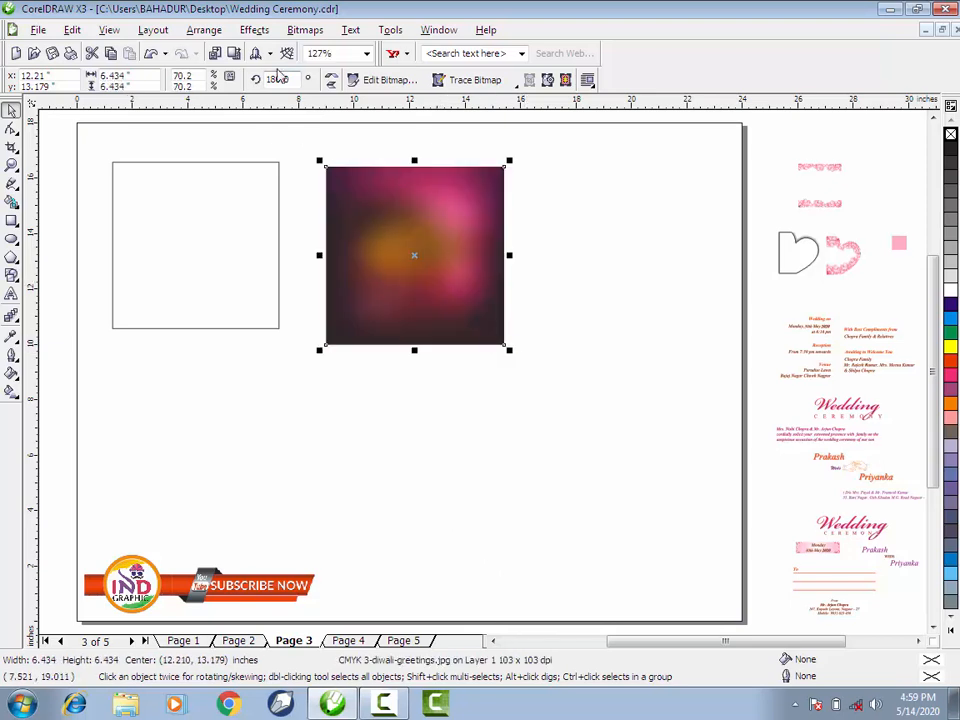
click(257, 31)
mouse_move(302, 248)
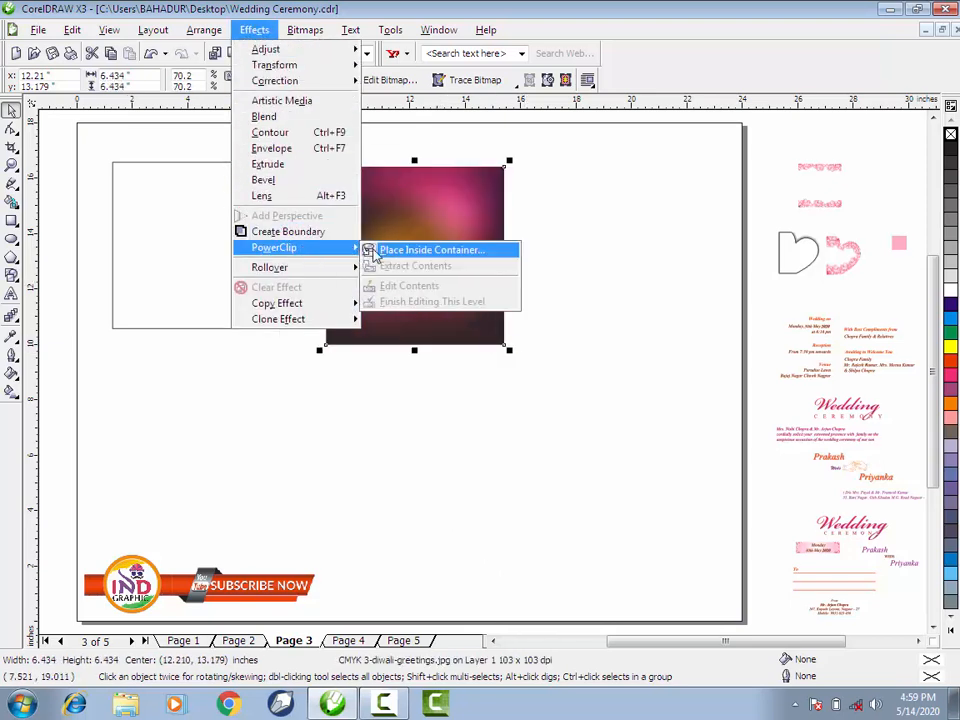
click(409, 257)
click(267, 241)
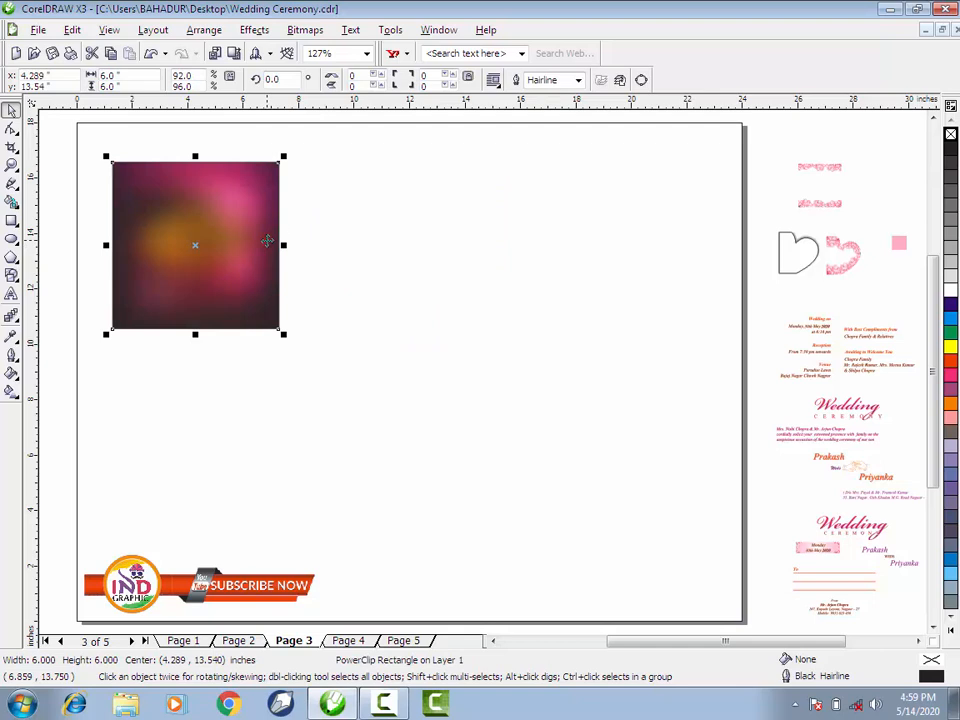
- Move the clipped square toward the middle of the page and place the two half-heart pieces beside it
drag(221, 249, 428, 296)
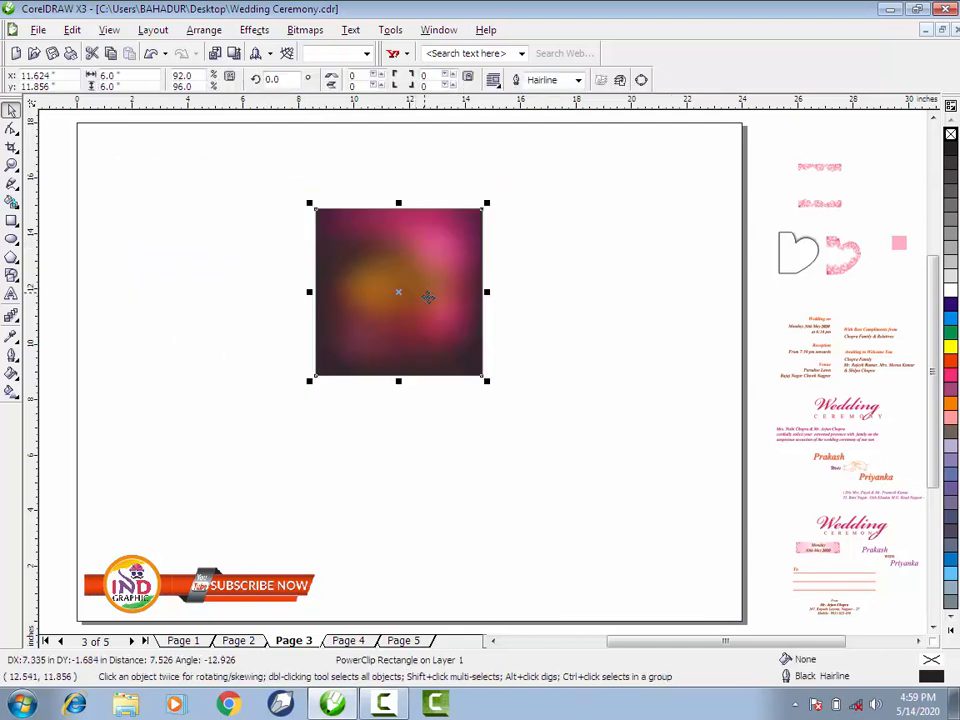
click(535, 324)
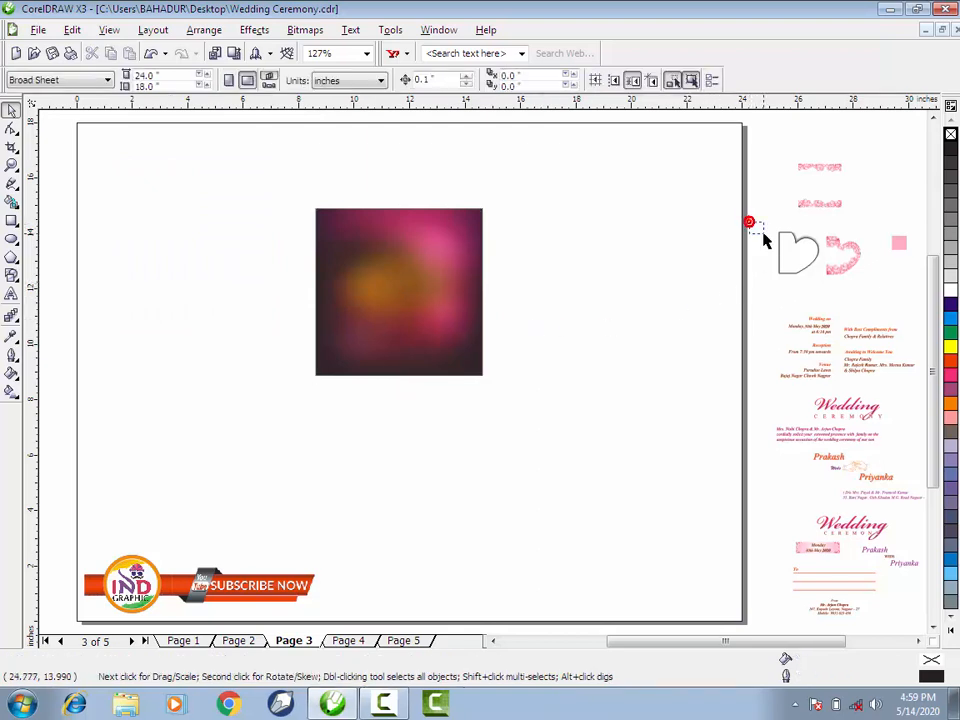
drag(763, 240, 618, 299)
click(615, 348)
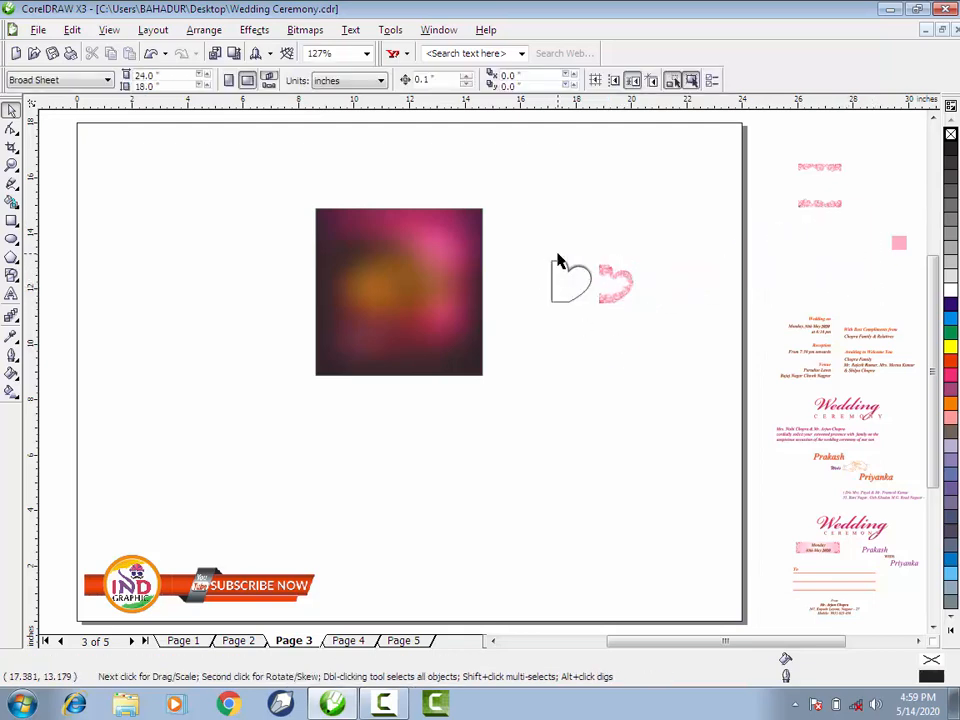
- Centre the plain white heart group on the magenta square and bring it to the front
drag(521, 229, 391, 301)
shift+click(408, 343)
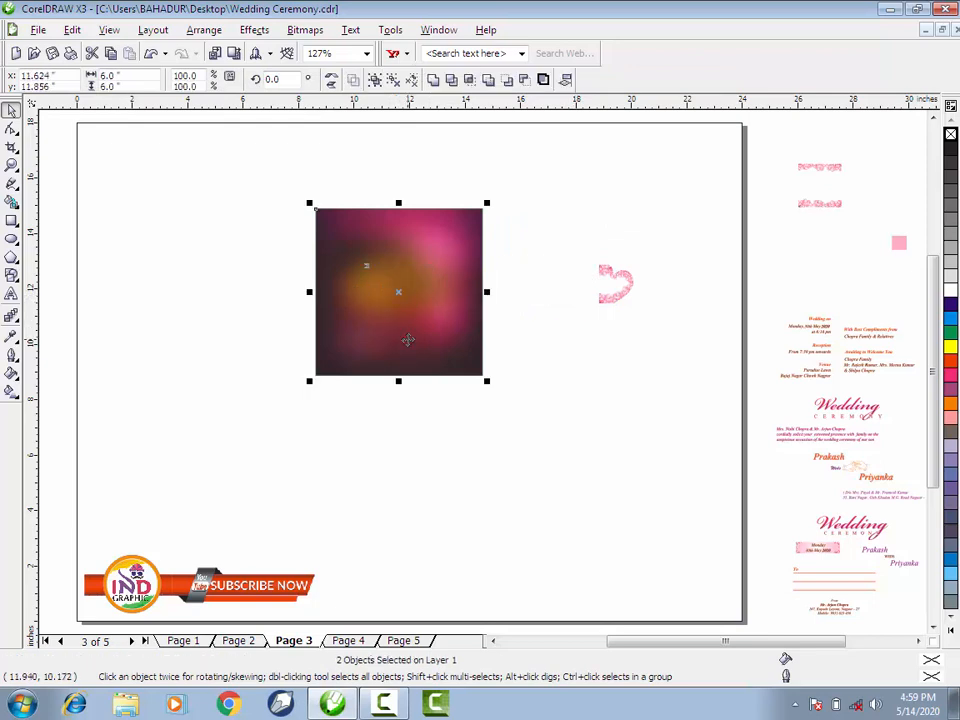
shift+click(408, 343)
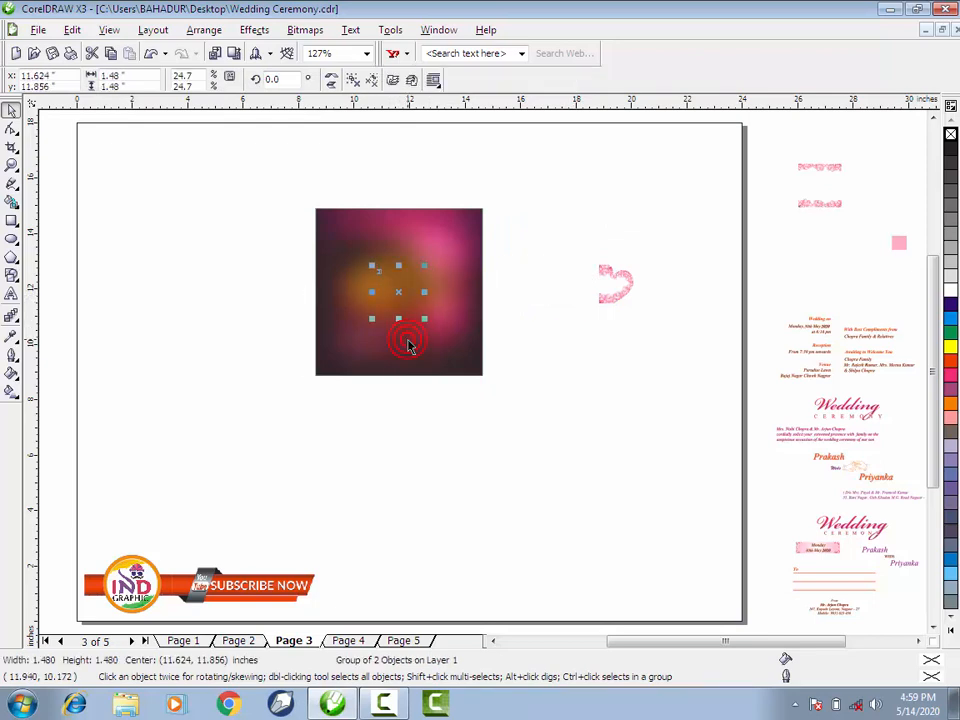
key(shift+Page_Up)
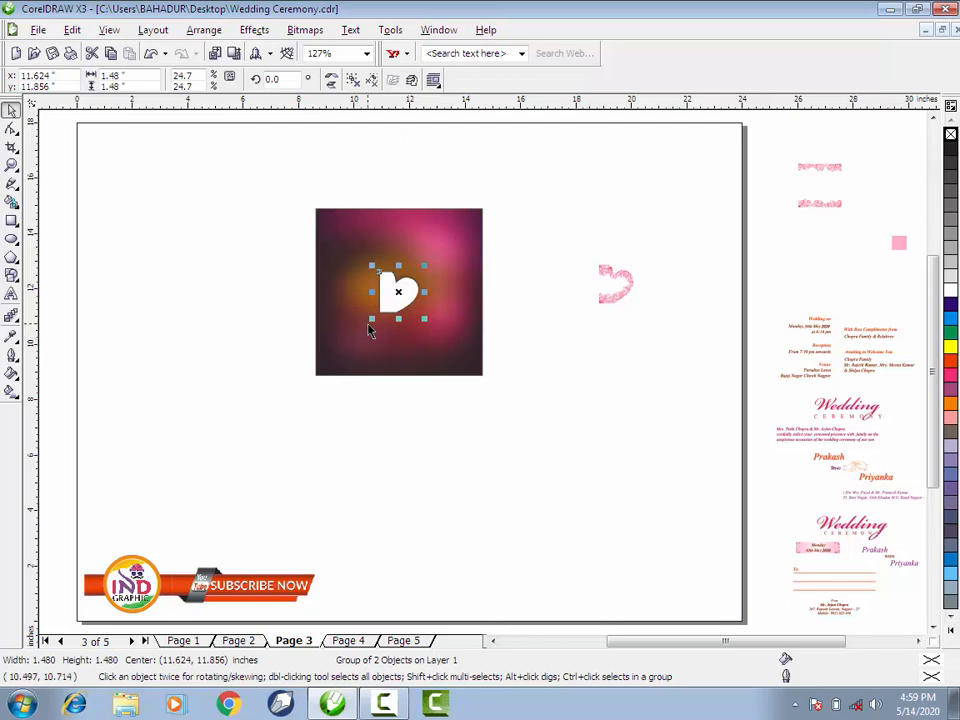
- Enlarge the white heart group to 6 by 6 inches and nudge it 0.2 inch left, to the square's left edge
drag(370, 319, 308, 378)
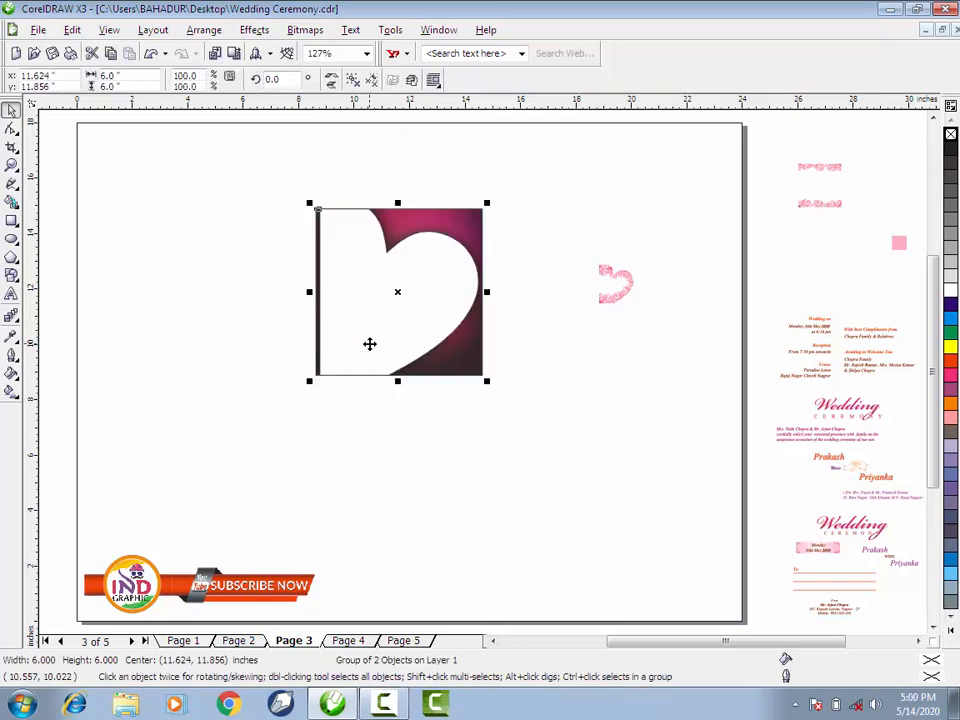
key(Left)
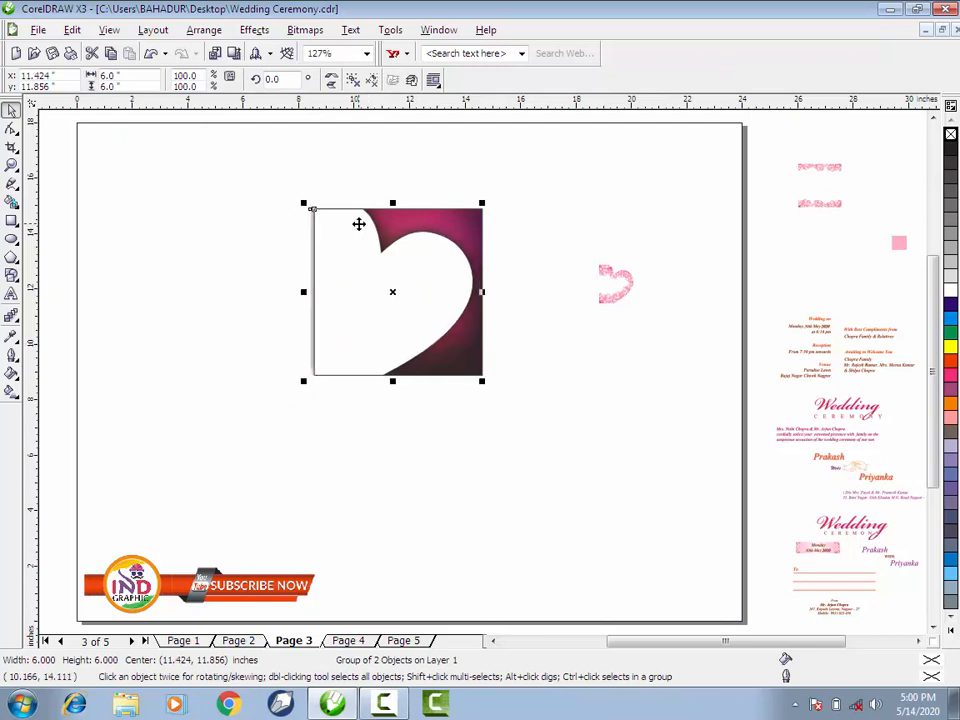
- Ungroup the white heart and shift its shadow bitmap 0.2 inch right, so it sits inside the square's left edge
click(353, 80)
click(221, 208)
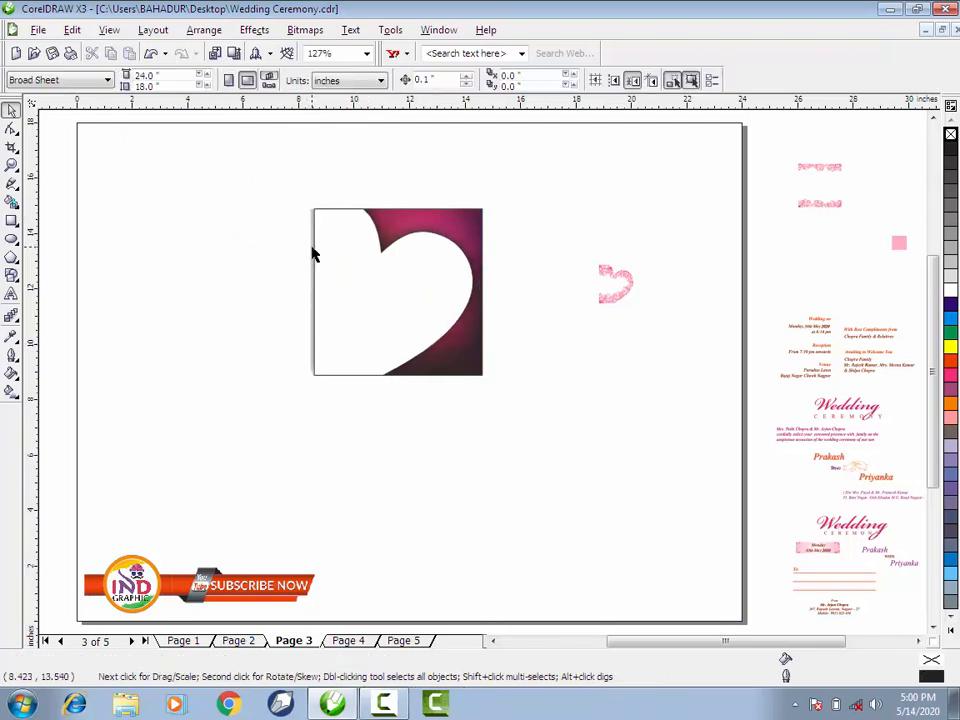
click(311, 248)
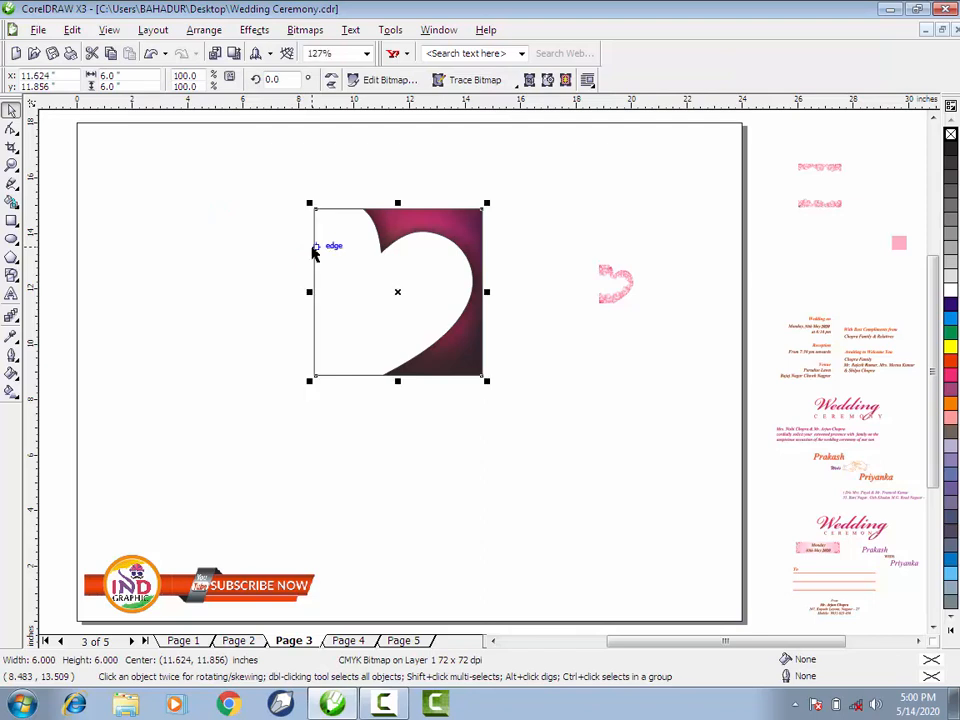
click(230, 230)
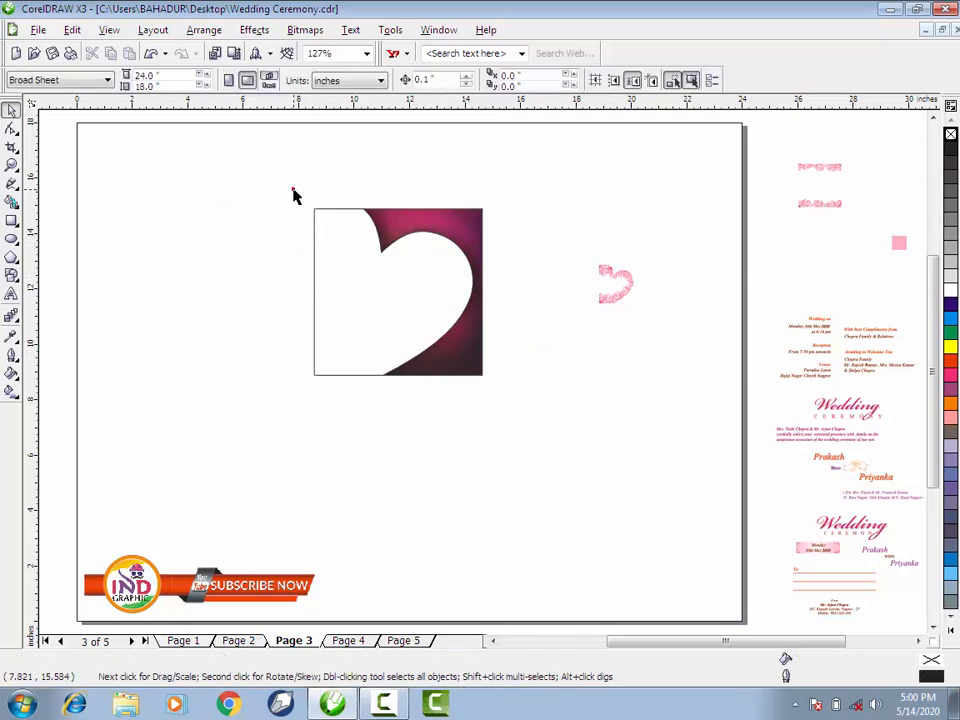
- Fill the white heart with the pink (C:0 M:30 Y:0 K:0) sampled from the small swatch beside the page
click(13, 339)
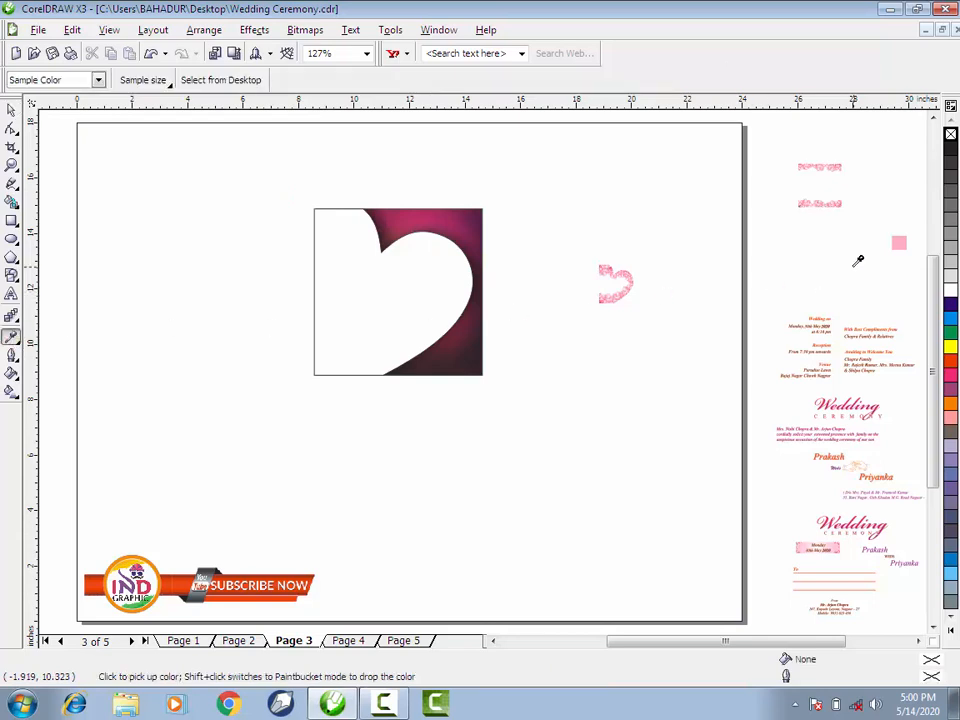
click(897, 243)
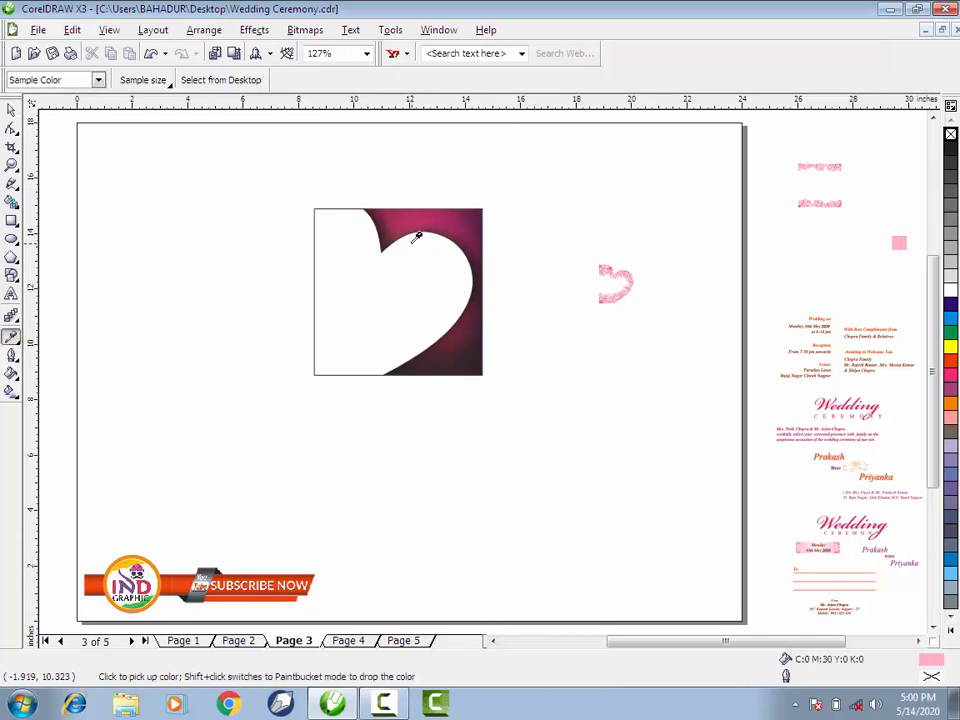
shift+click(369, 275)
click(11, 109)
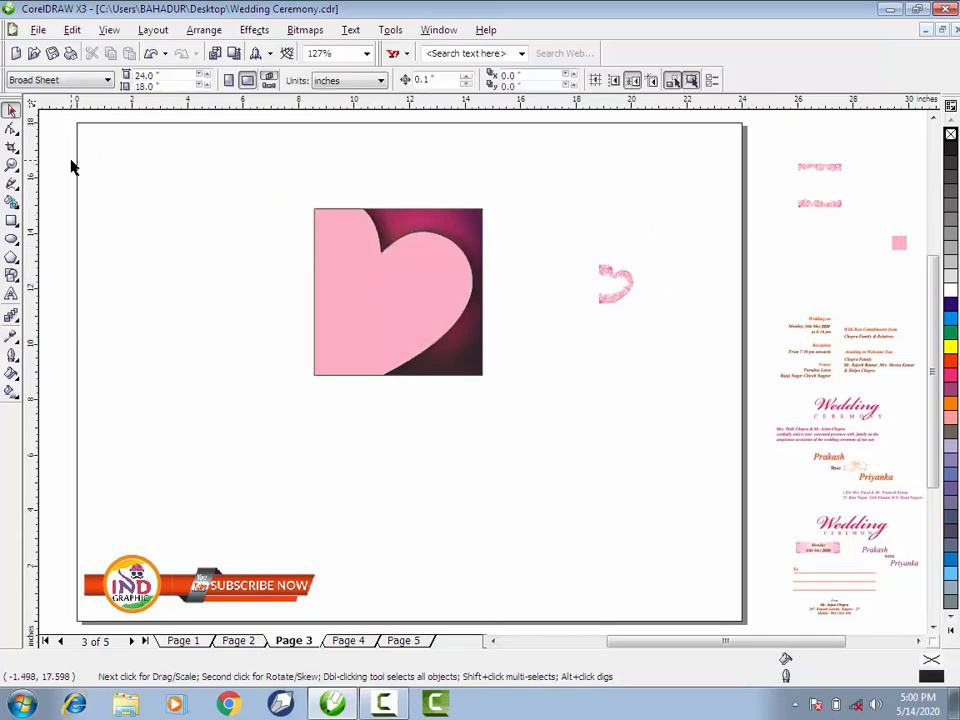
scroll(476, 330, up, 2)
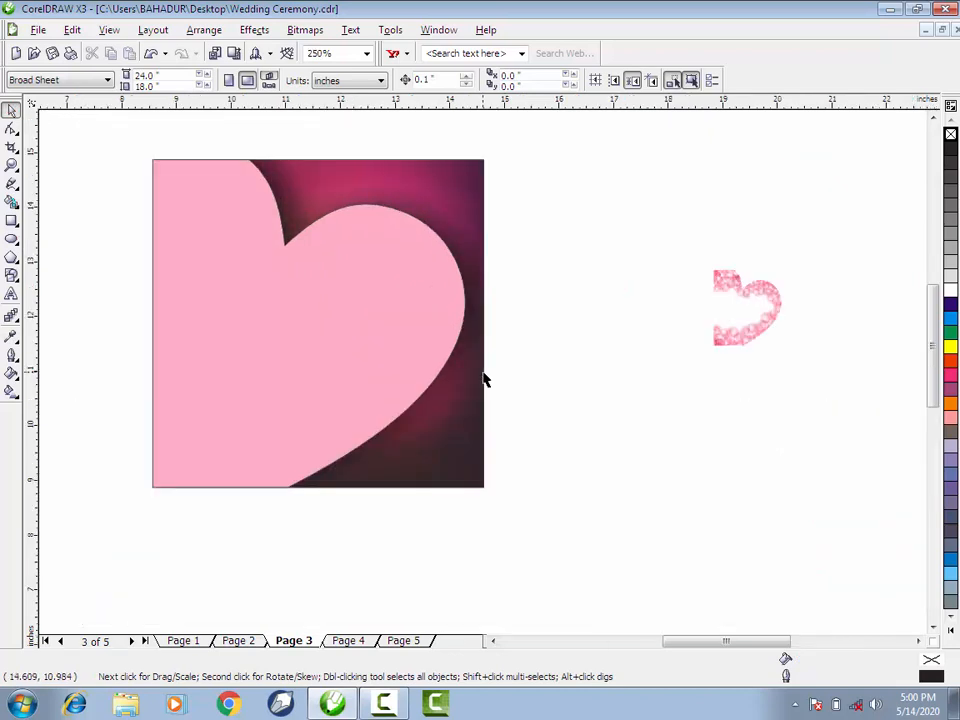
- Apply a pink-to-white fountain fill to the heart and make it radial
click(384, 302)
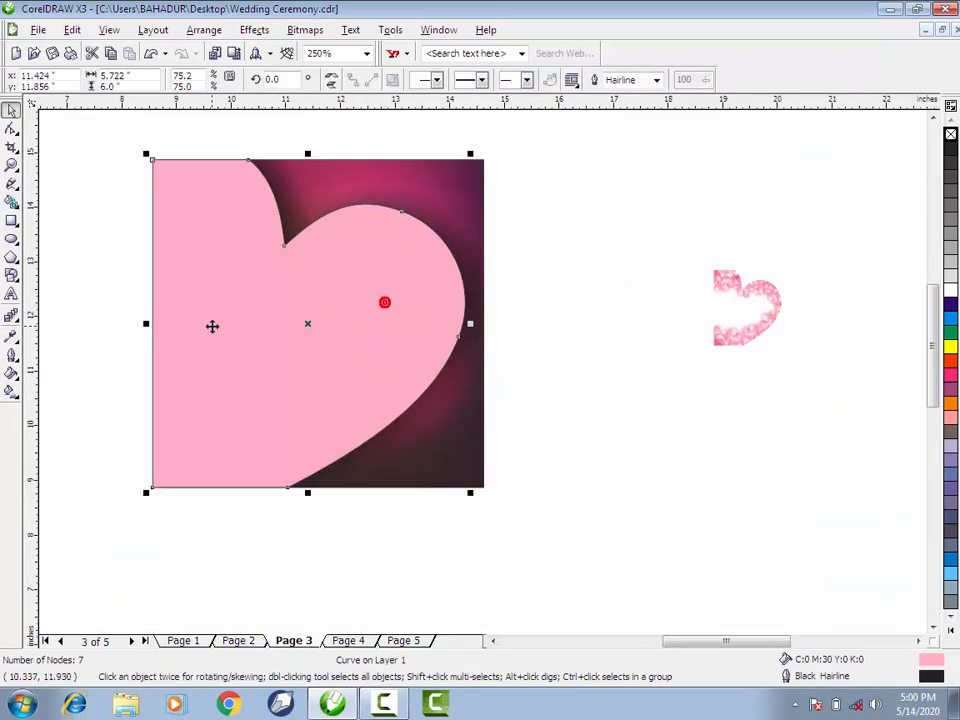
click(11, 393)
drag(222, 374, 455, 247)
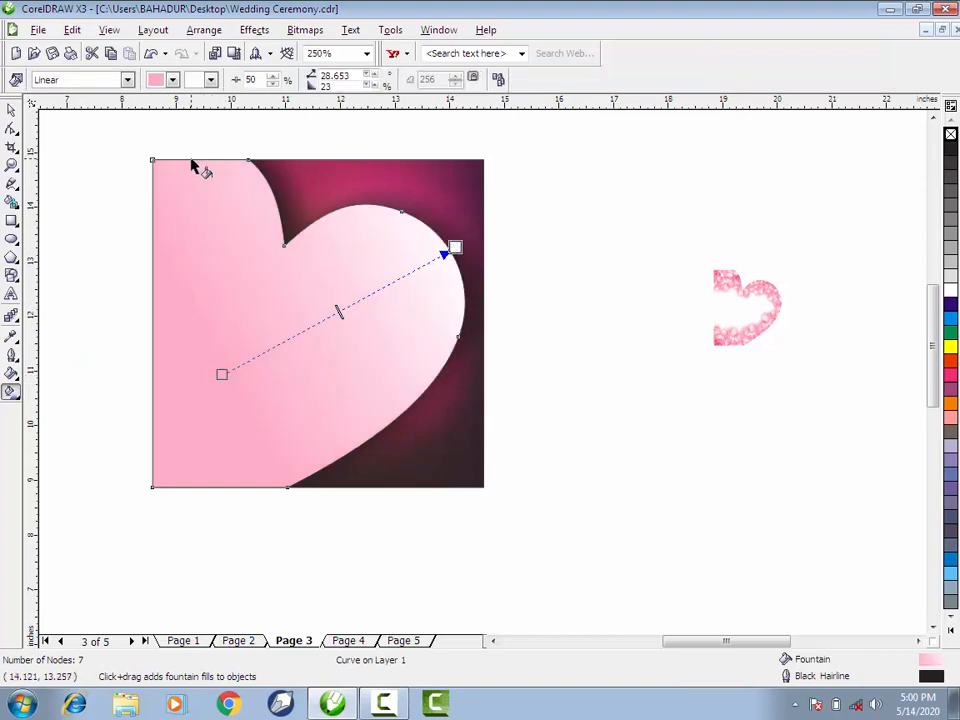
click(128, 80)
click(92, 127)
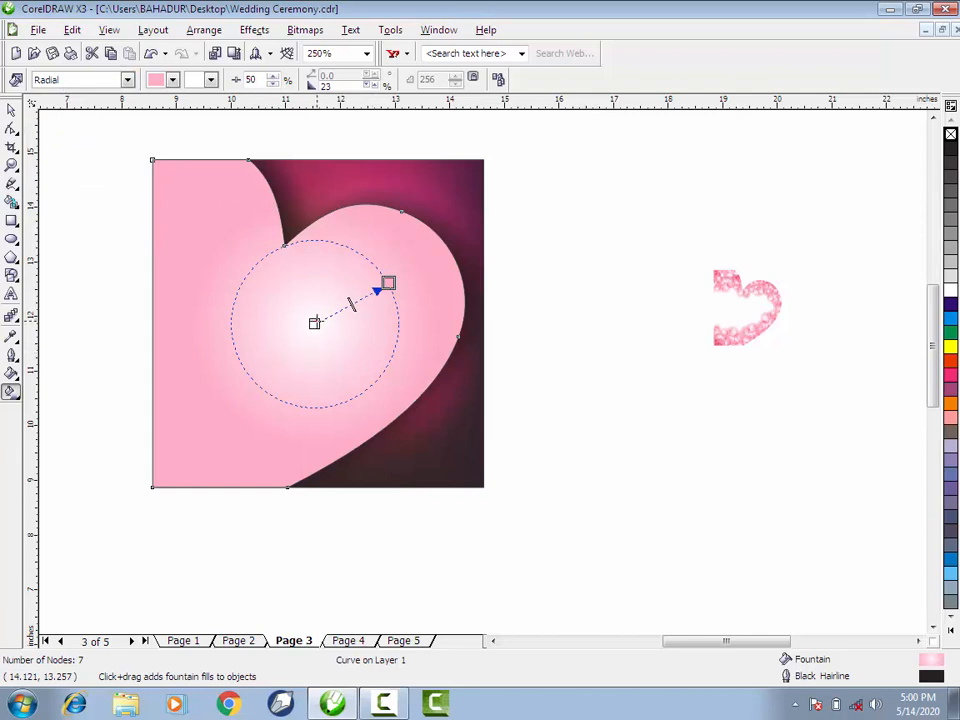
- Shift the heart's radial fill centre down-left, widen it slightly, set its midpoint to 70% and tint the white centre pale pink
drag(314, 322, 281, 334)
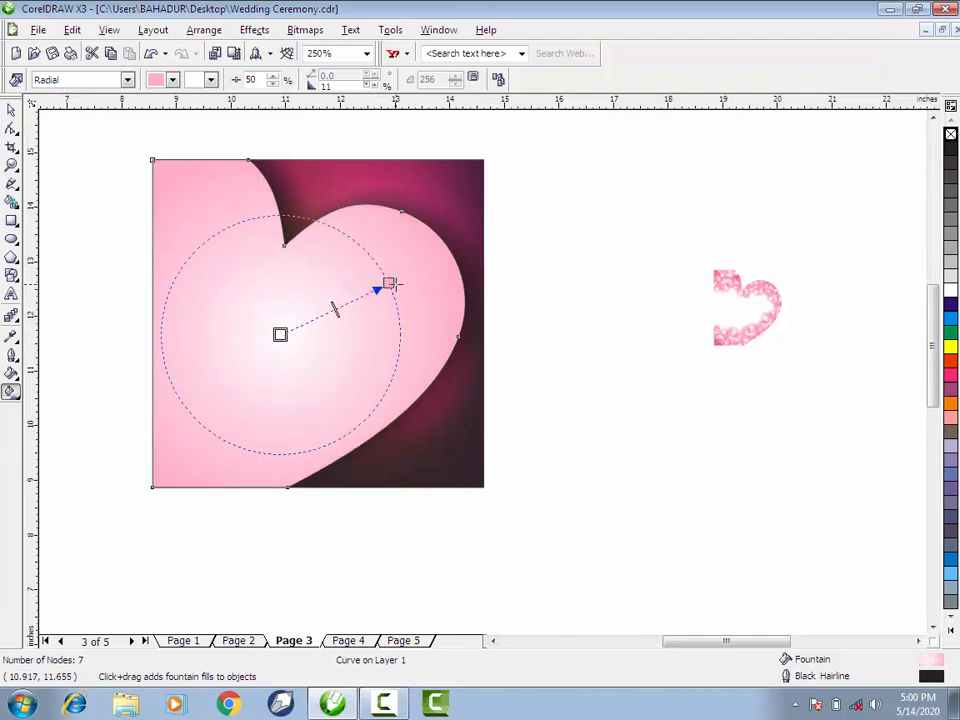
drag(390, 284, 398, 278)
drag(341, 309, 316, 317)
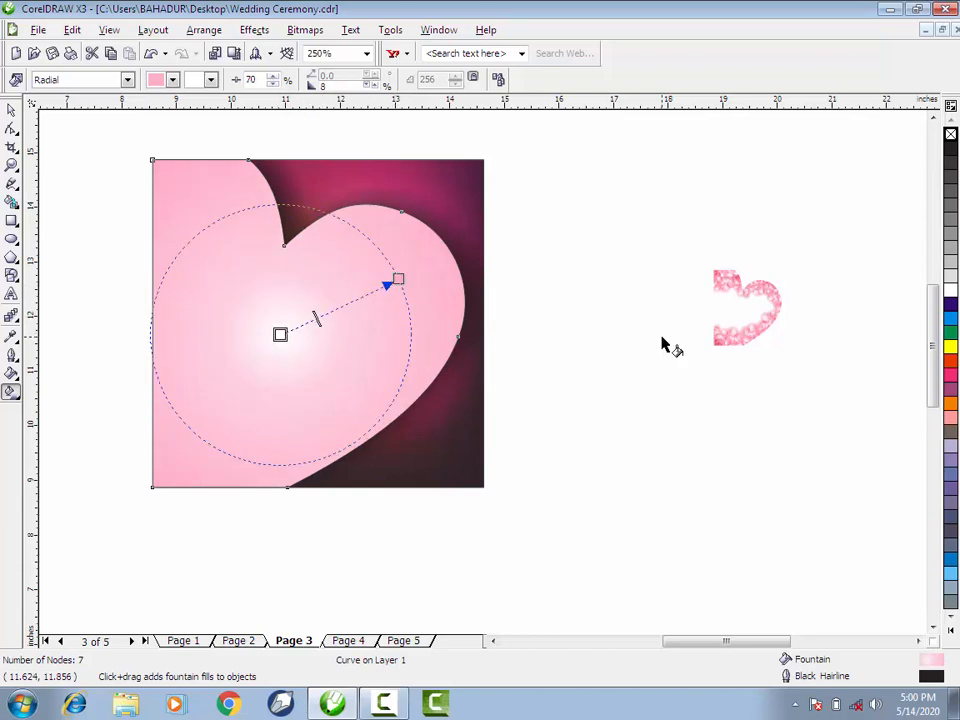
ctrl+click(951, 378)
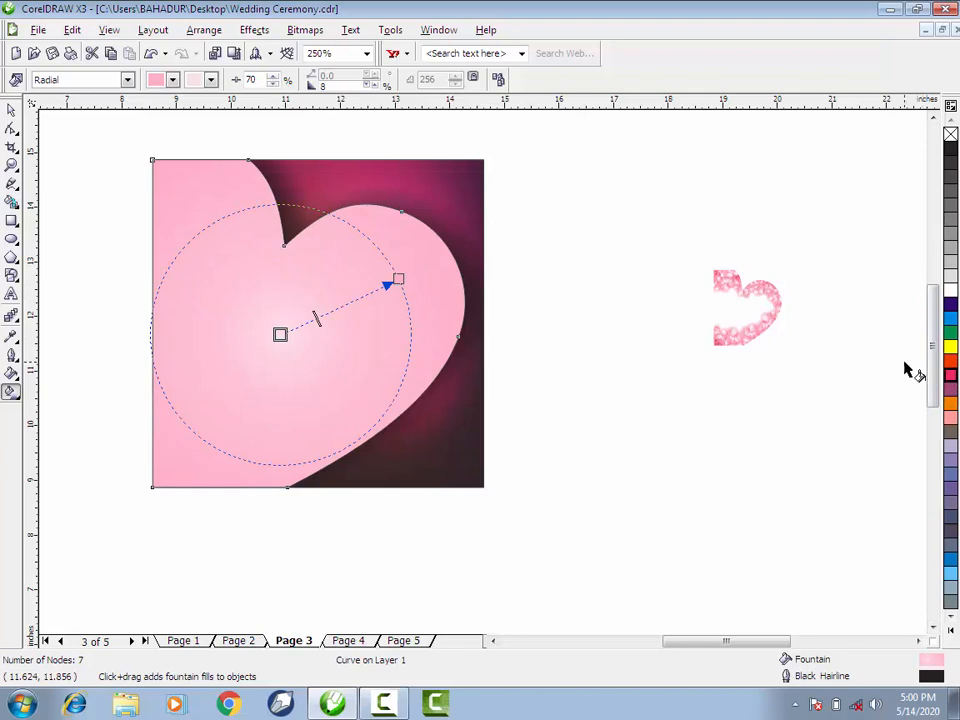
click(11, 108)
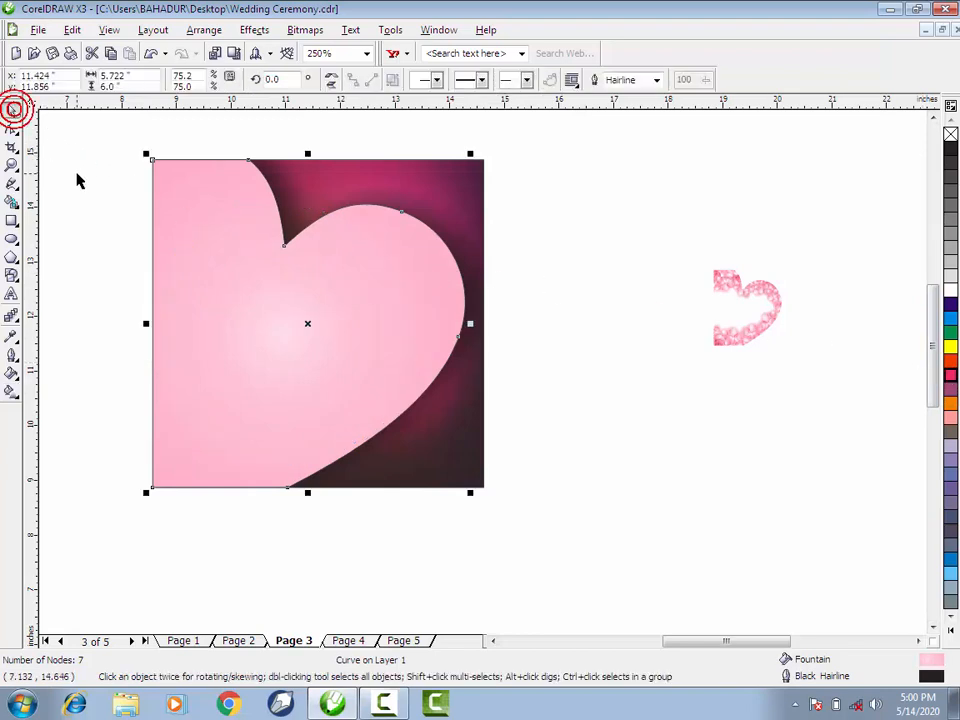
click(79, 180)
- Enlarge the rose-petal half-heart bitmap to about 5.79 by 6.47 inches and PowerClip it inside the pink heart
click(735, 343)
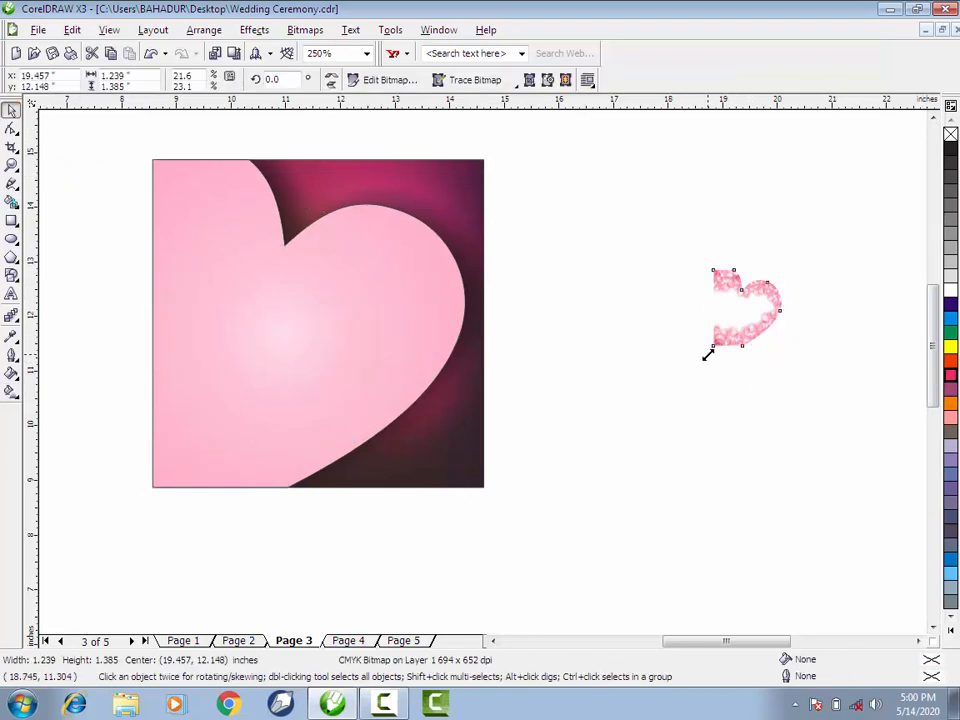
drag(708, 354, 583, 534)
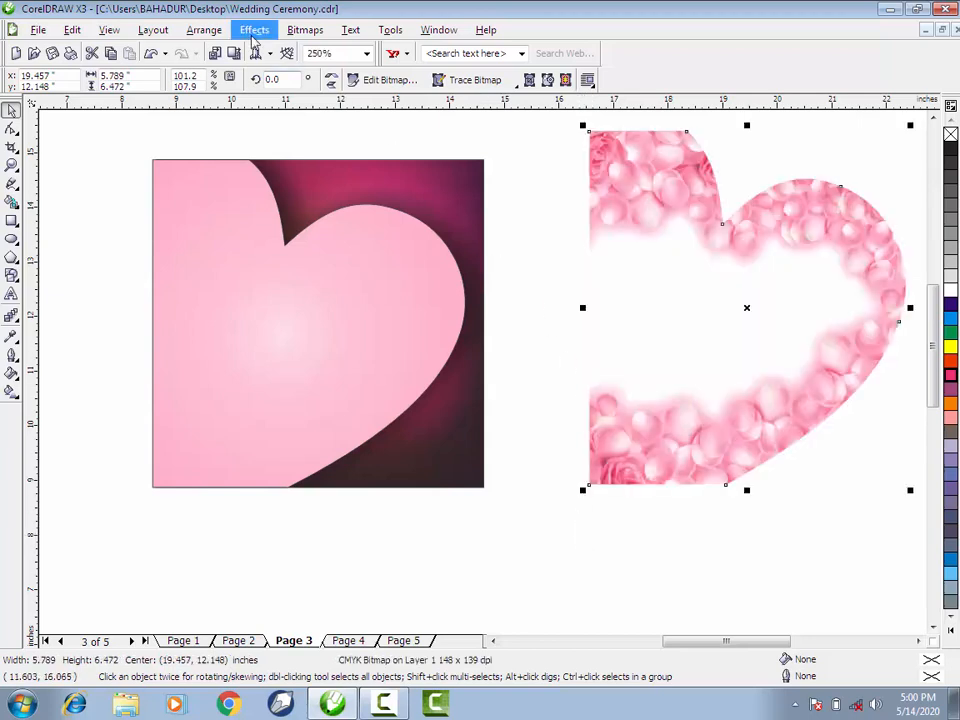
click(254, 31)
mouse_move(335, 248)
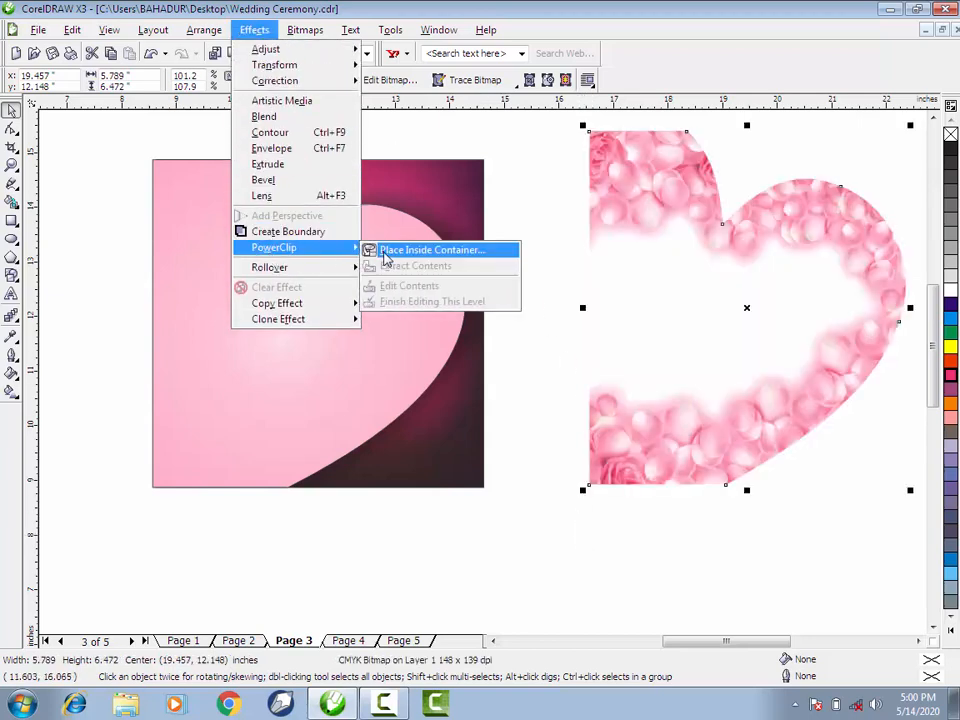
click(430, 250)
click(345, 275)
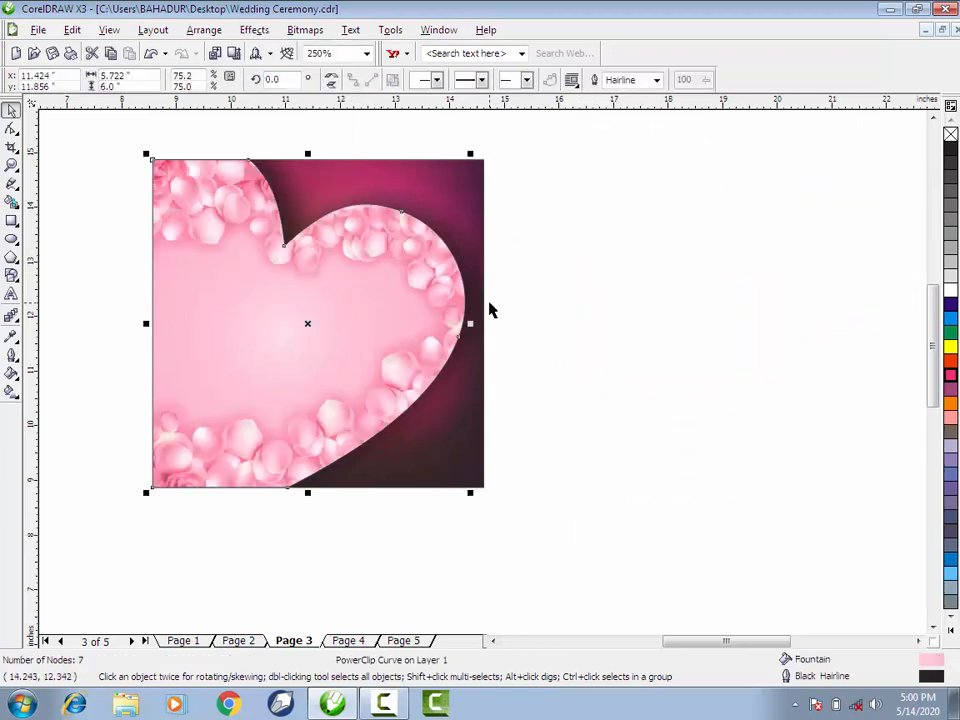
click(555, 319)
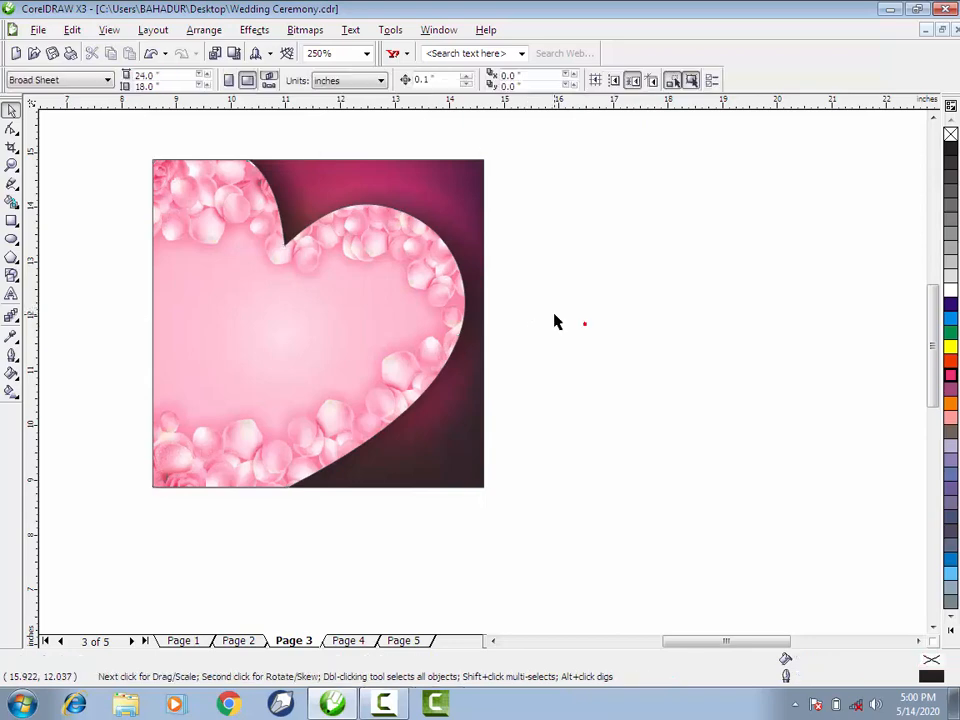
- Edit the heart's PowerClip contents, enlarging the petal bitmap from its centre to about 6.34 by 7.09 inches, and finish editing
right_click(424, 257)
click(474, 281)
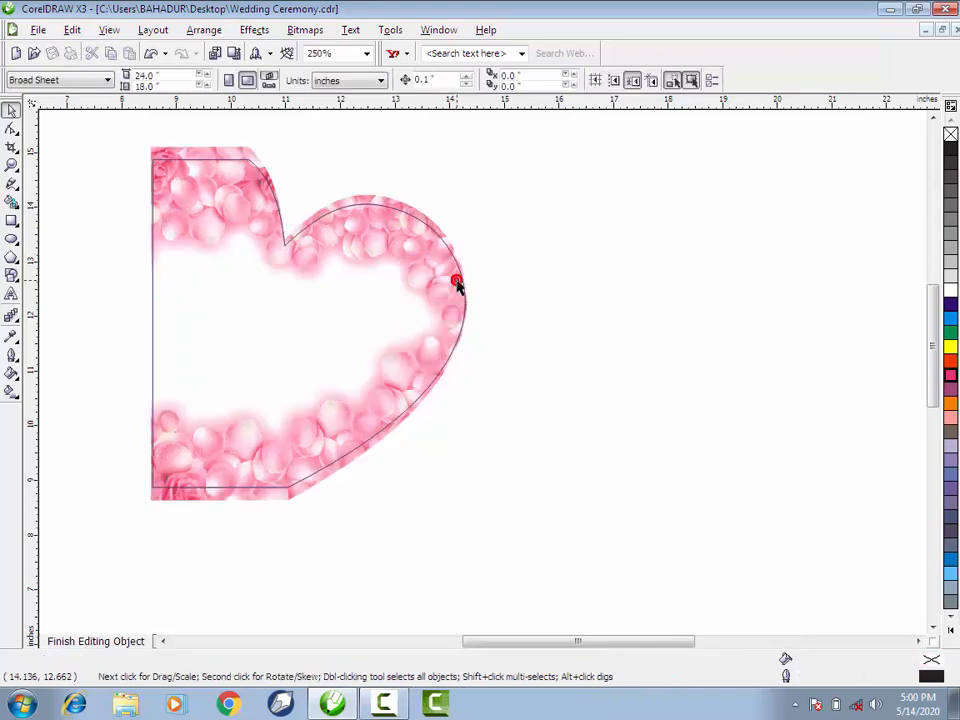
click(433, 281)
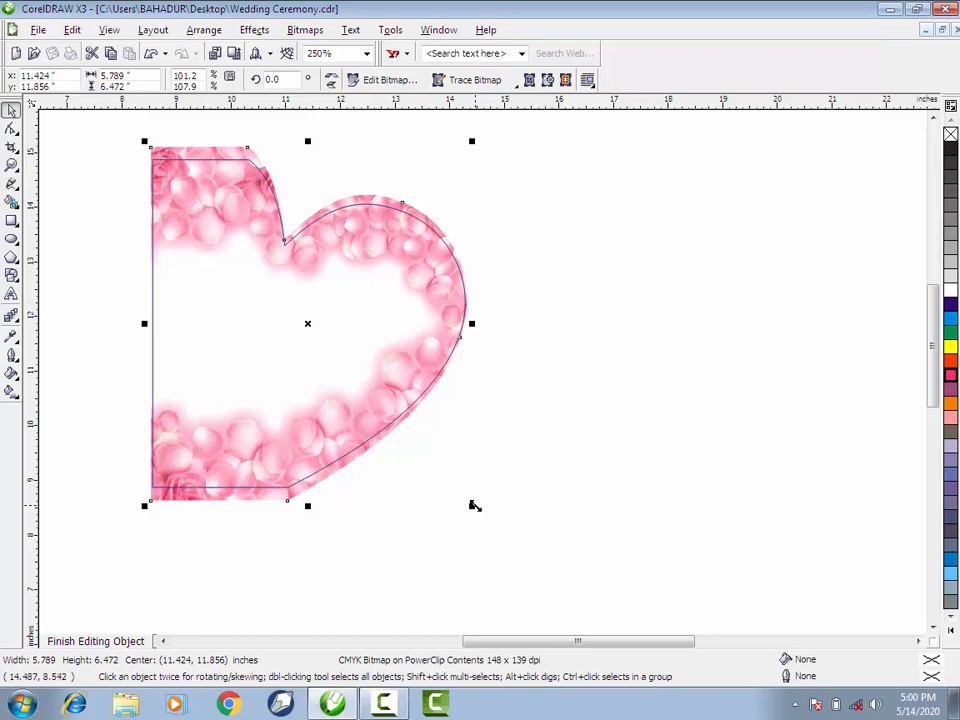
drag(474, 505, 487, 522)
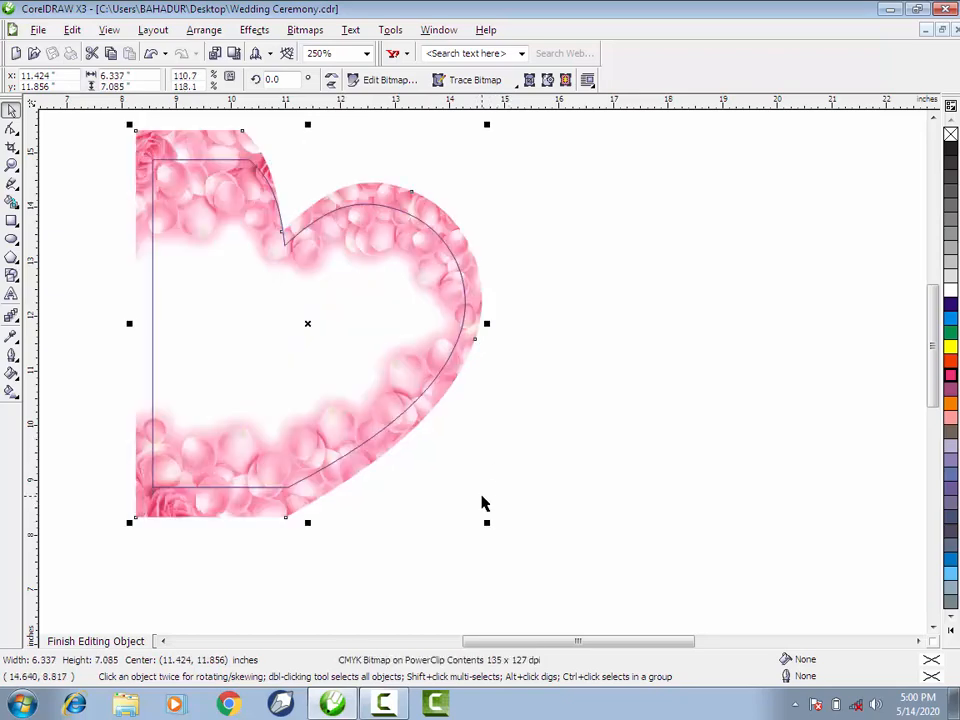
click(133, 643)
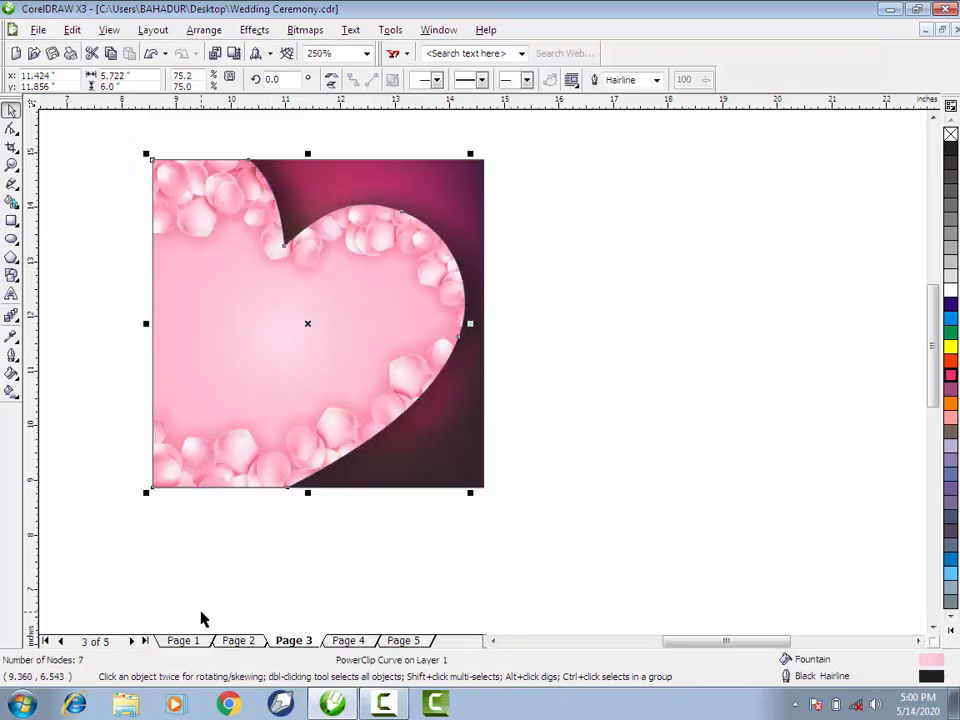
click(300, 553)
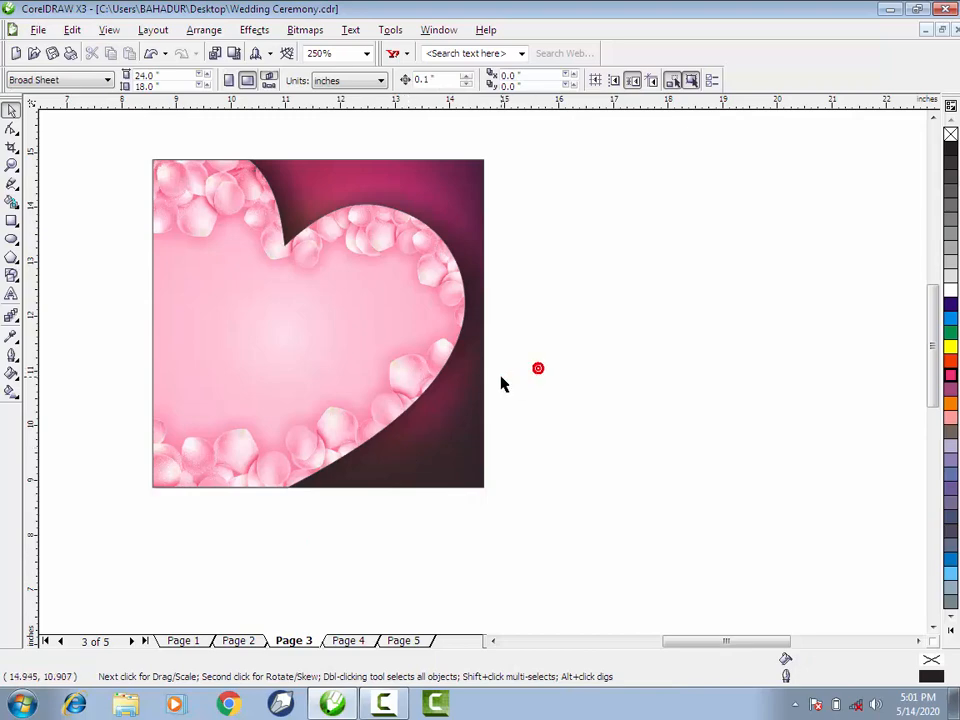
- Duplicate the complete heart card onto the right part of the page and move the original to the left part
scroll(482, 379, down, 2)
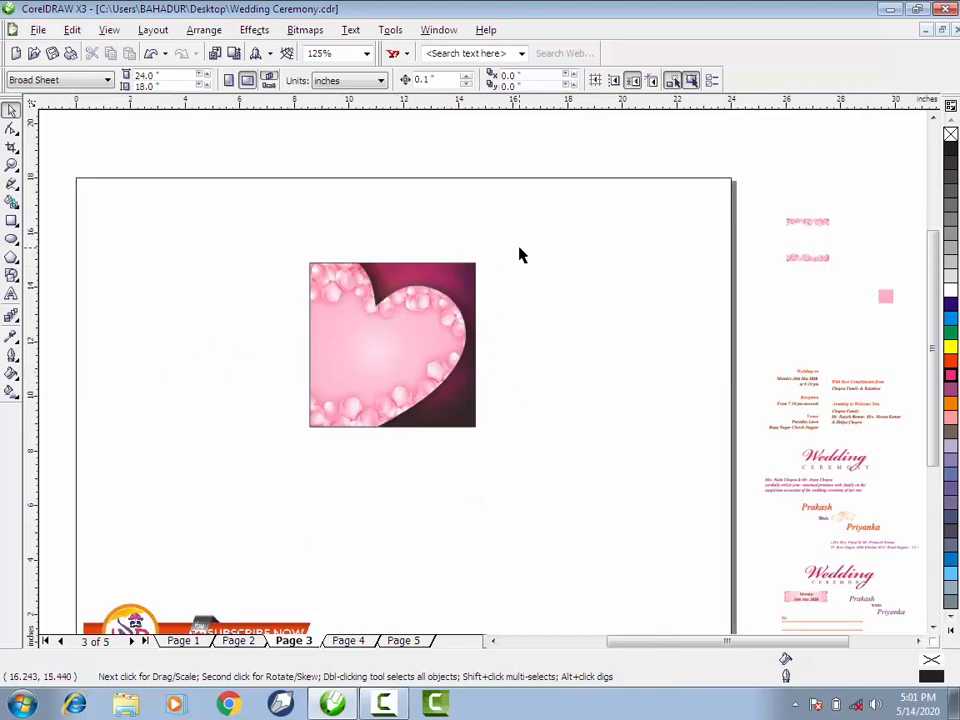
drag(519, 255, 254, 460)
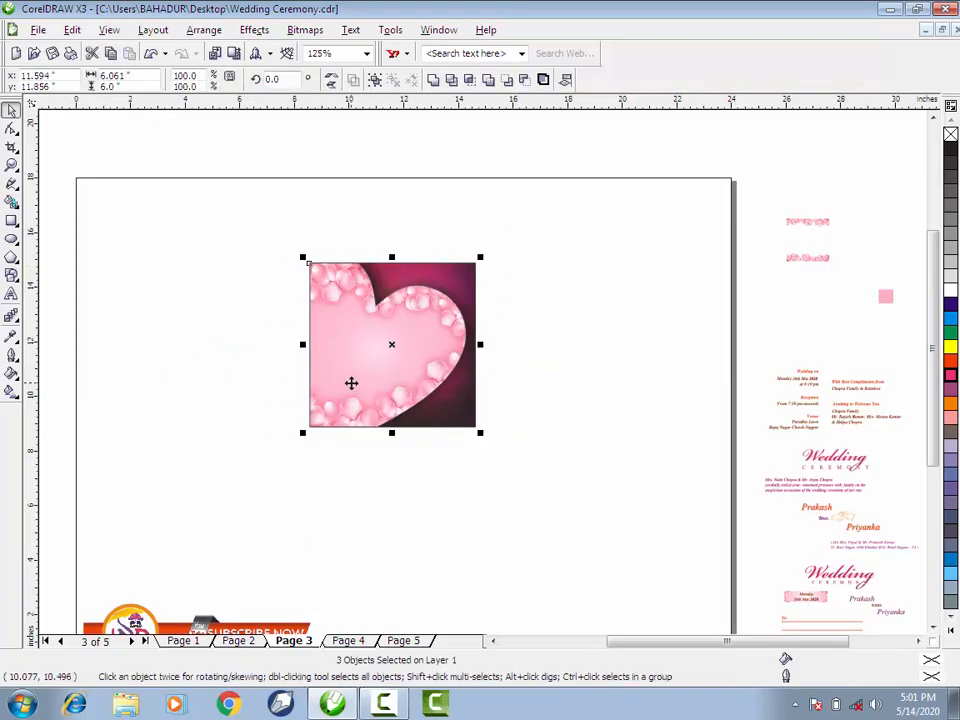
drag(351, 372, 534, 368)
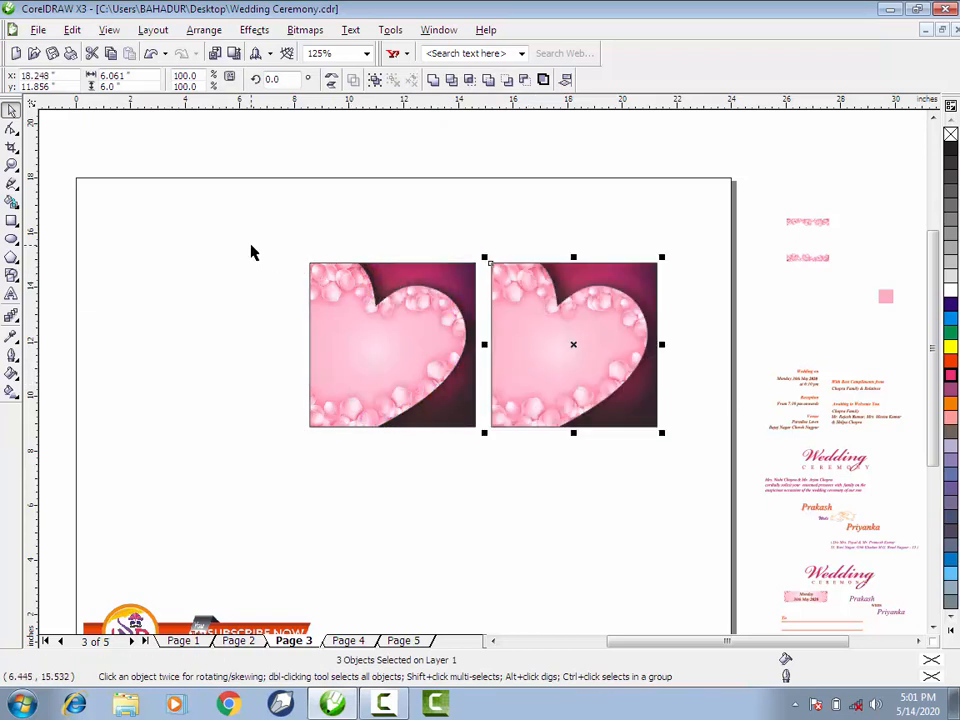
drag(251, 253, 458, 448)
drag(445, 405, 253, 407)
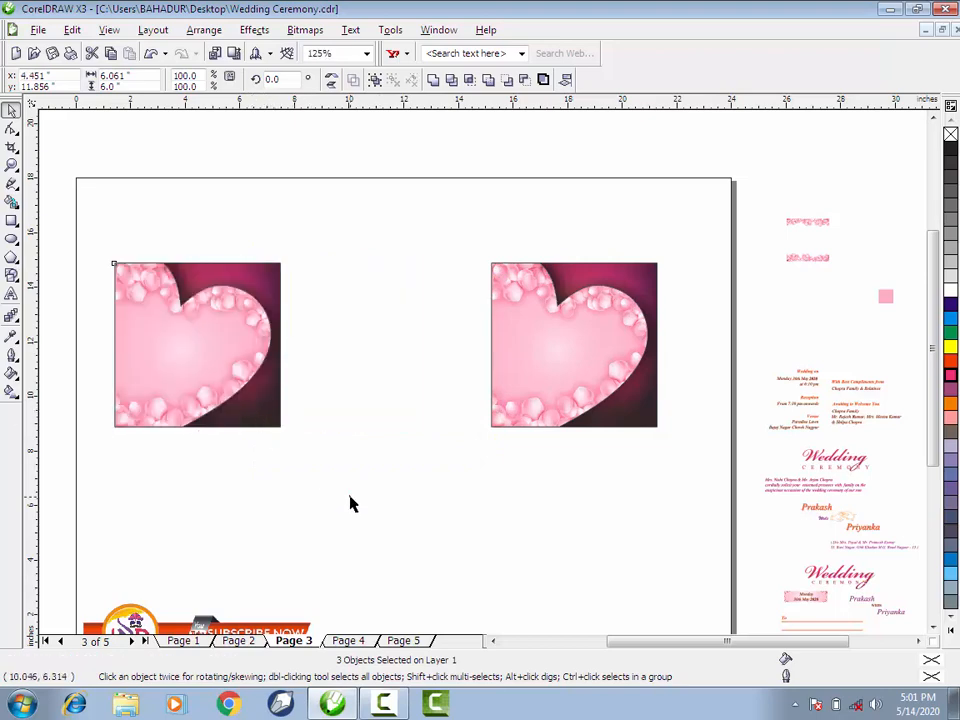
click(597, 527)
- Move the grouped cover text with the Wedding Ceremony title and address lines onto the left heart card
click(826, 592)
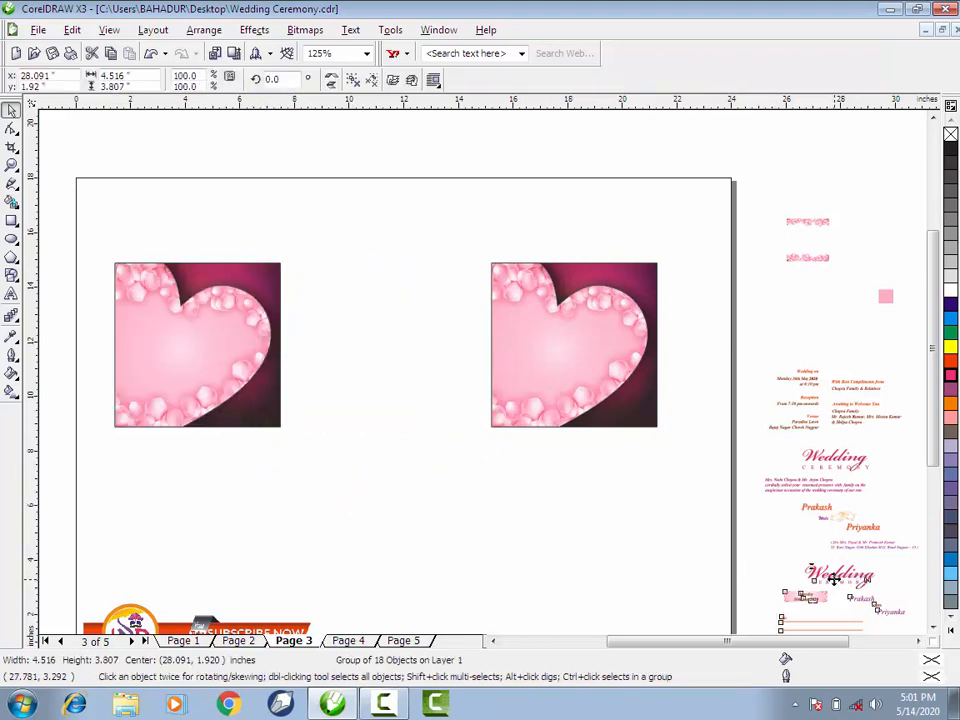
drag(827, 591, 180, 343)
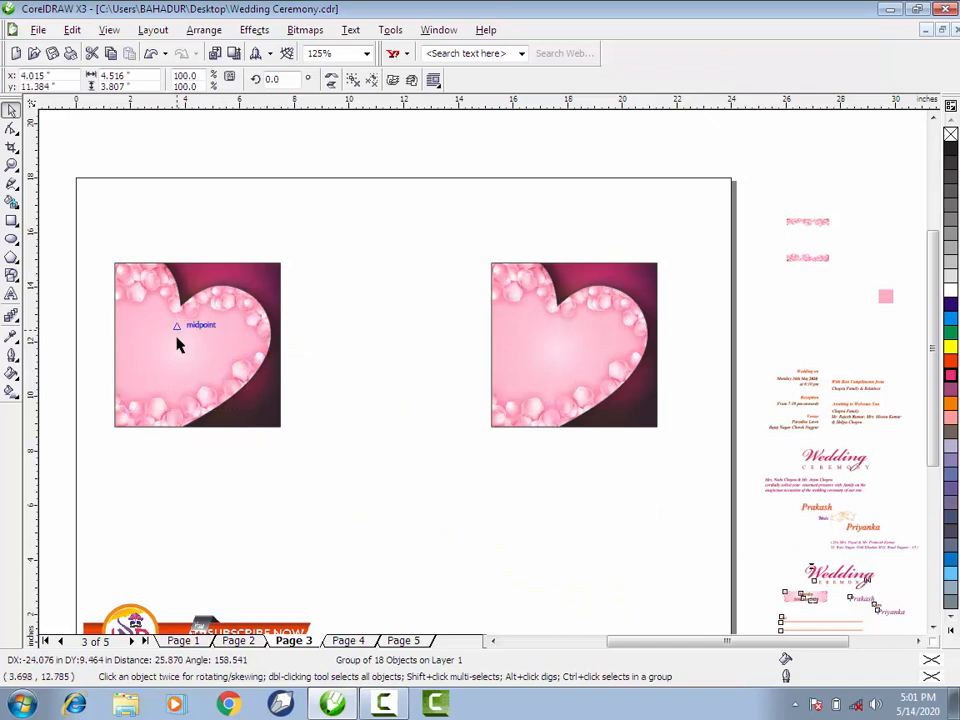
scroll(180, 343, up, 1)
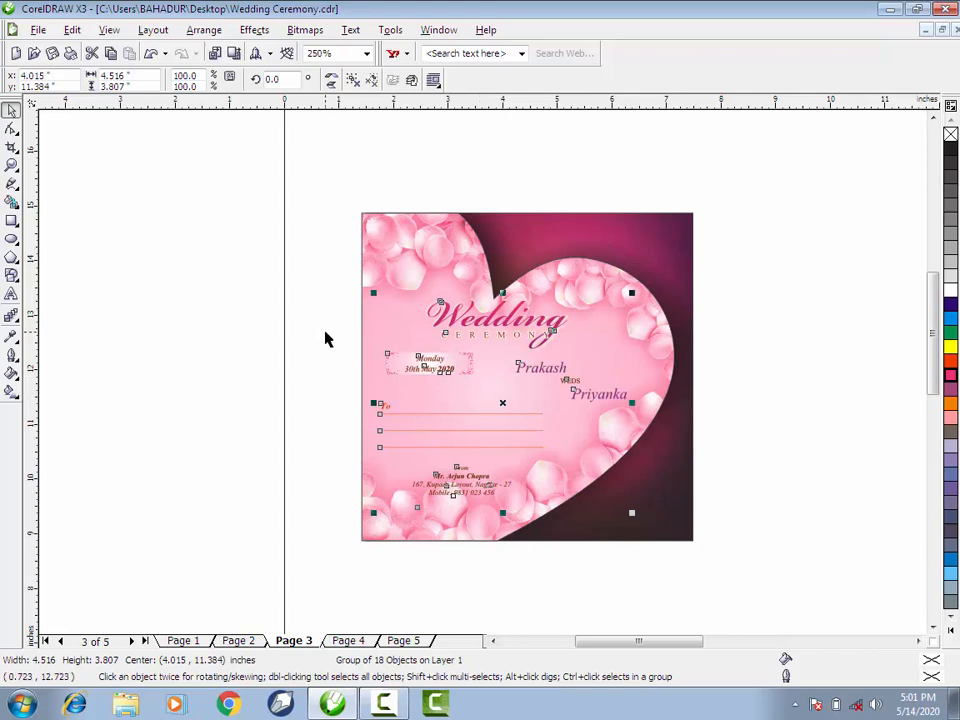
key(z)
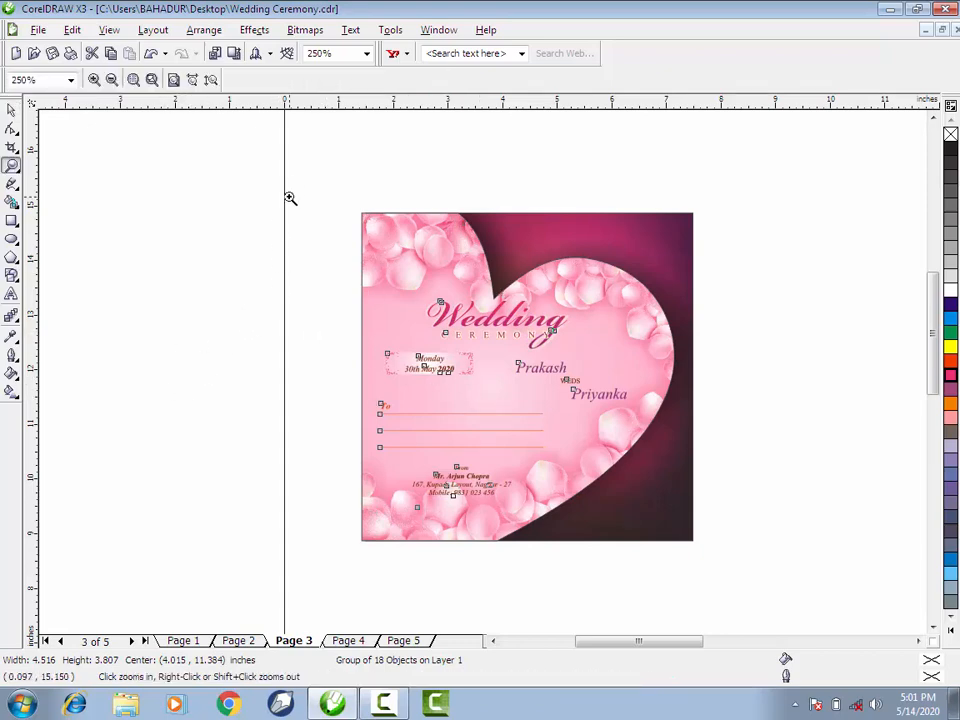
drag(304, 178, 742, 566)
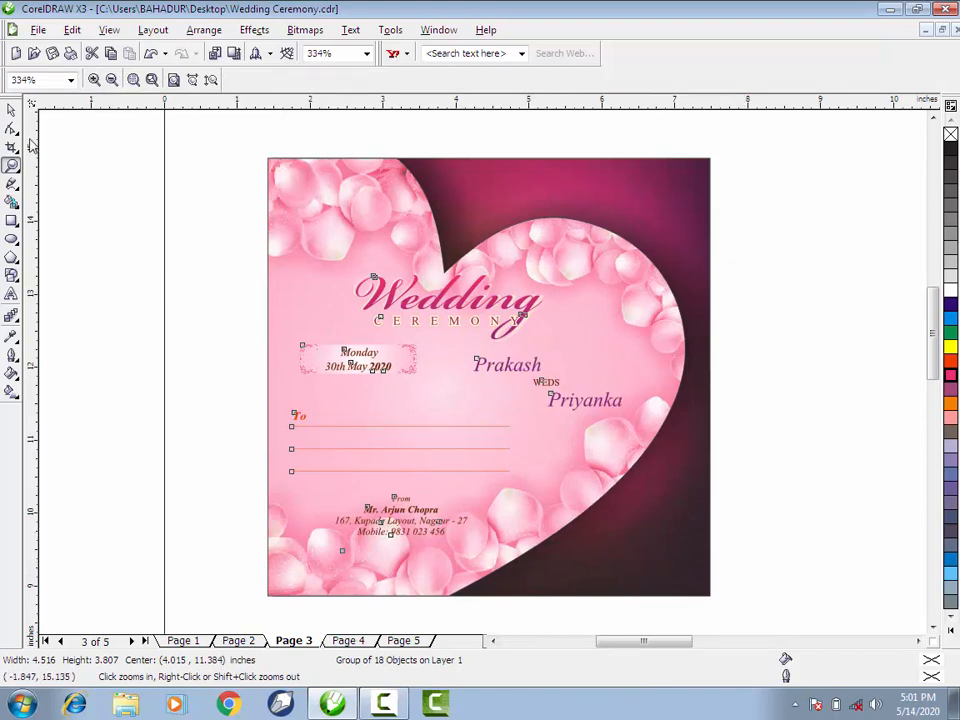
click(11, 110)
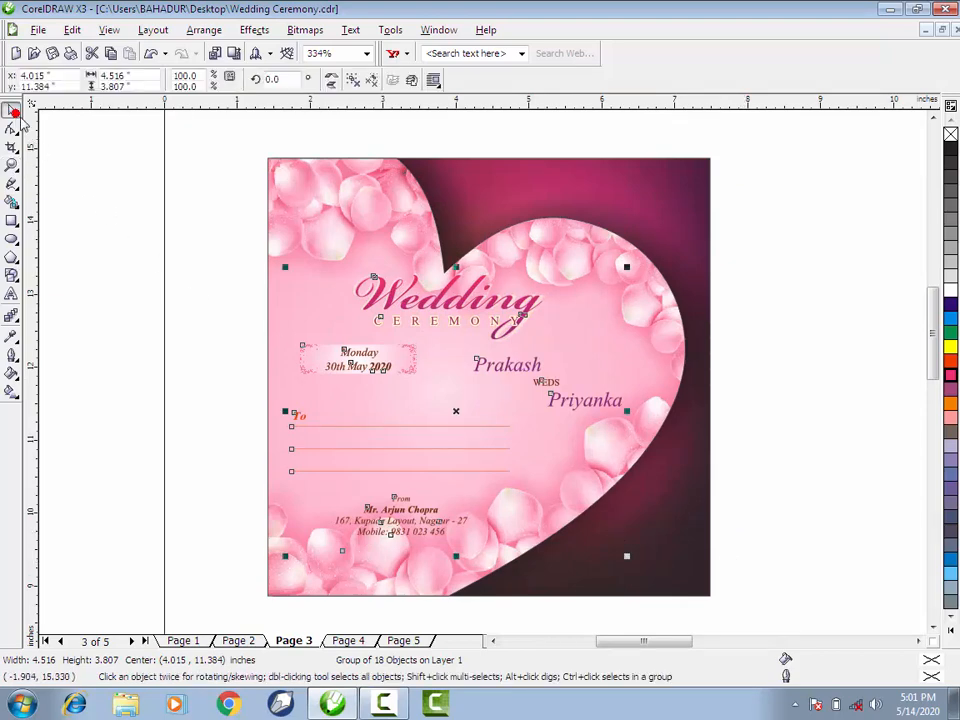
click(154, 266)
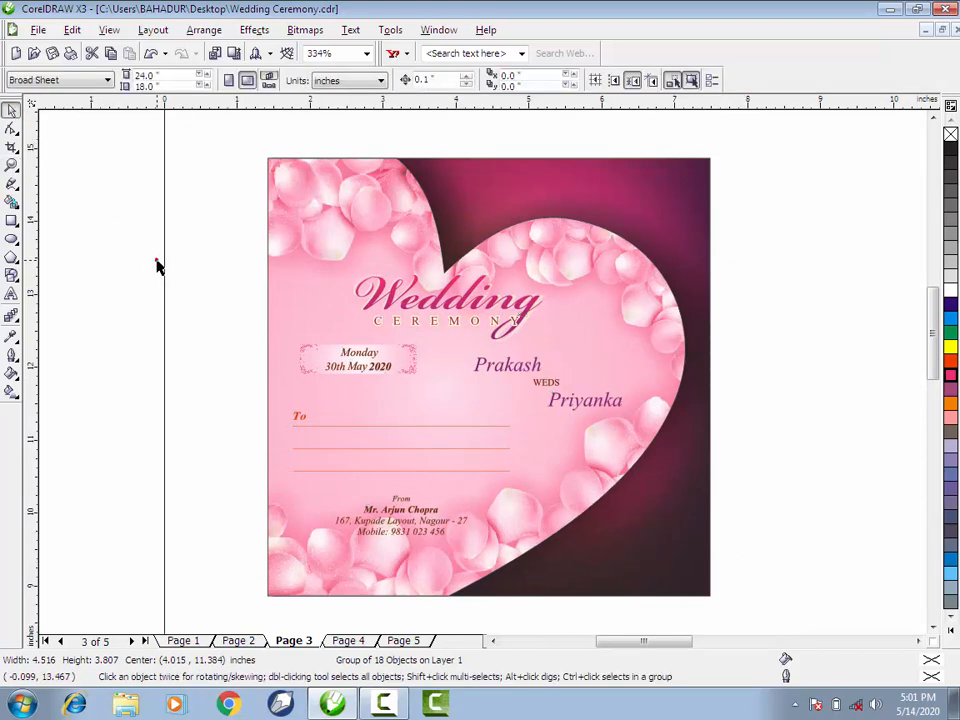
- Draw a rectangle about 3.27 by 4.76 inches beside the blank heart card, on its left side
key(z)
right_click(186, 321)
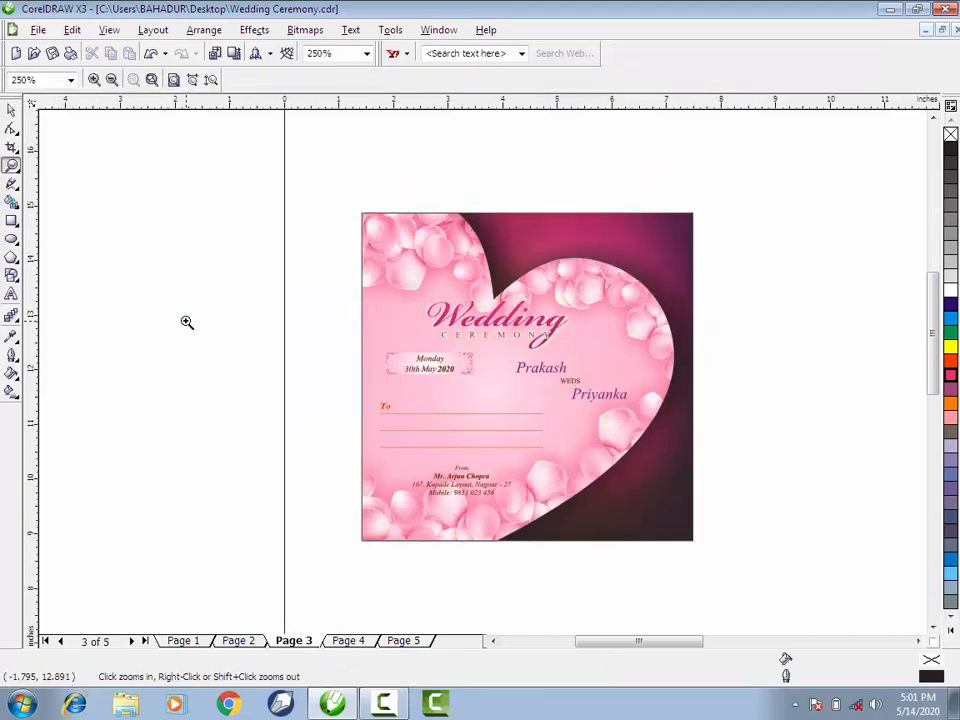
right_click(186, 321)
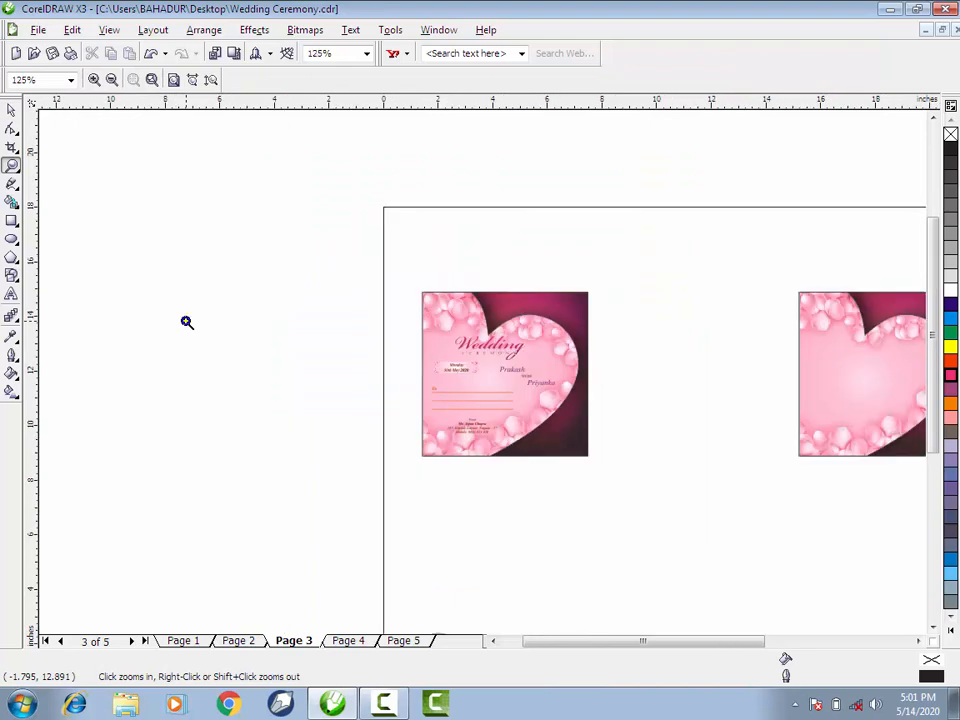
click(877, 403)
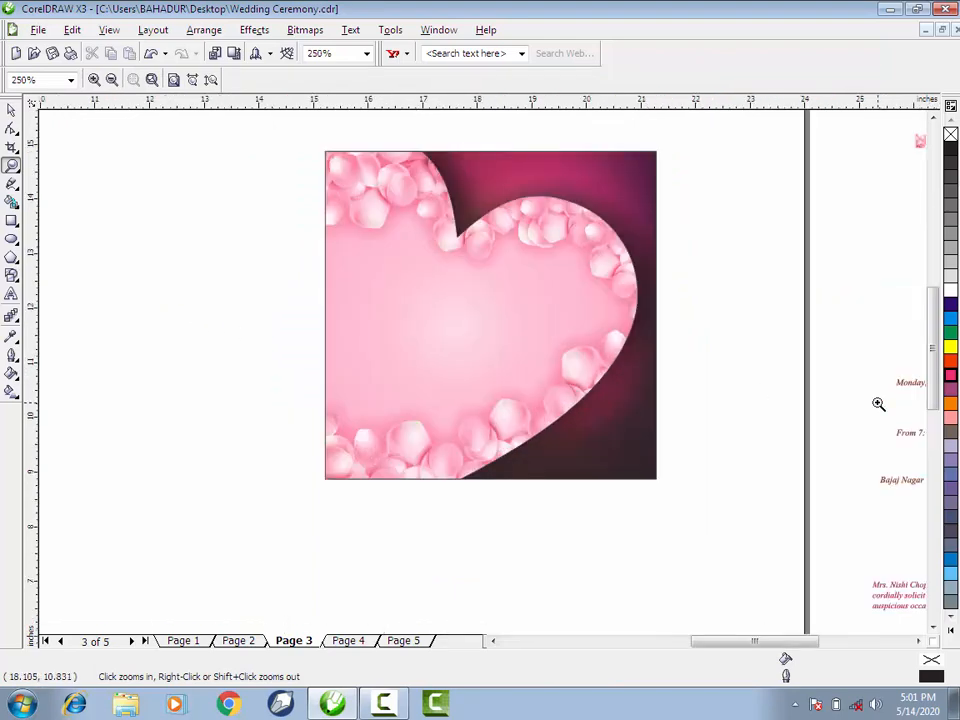
click(11, 109)
click(176, 210)
click(542, 165)
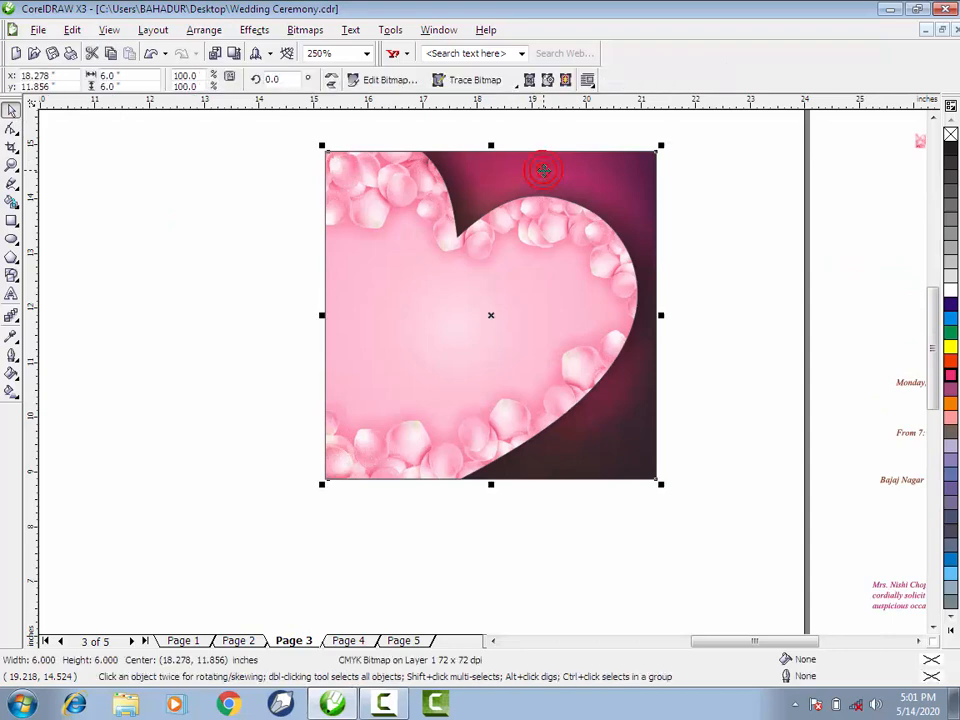
click(221, 178)
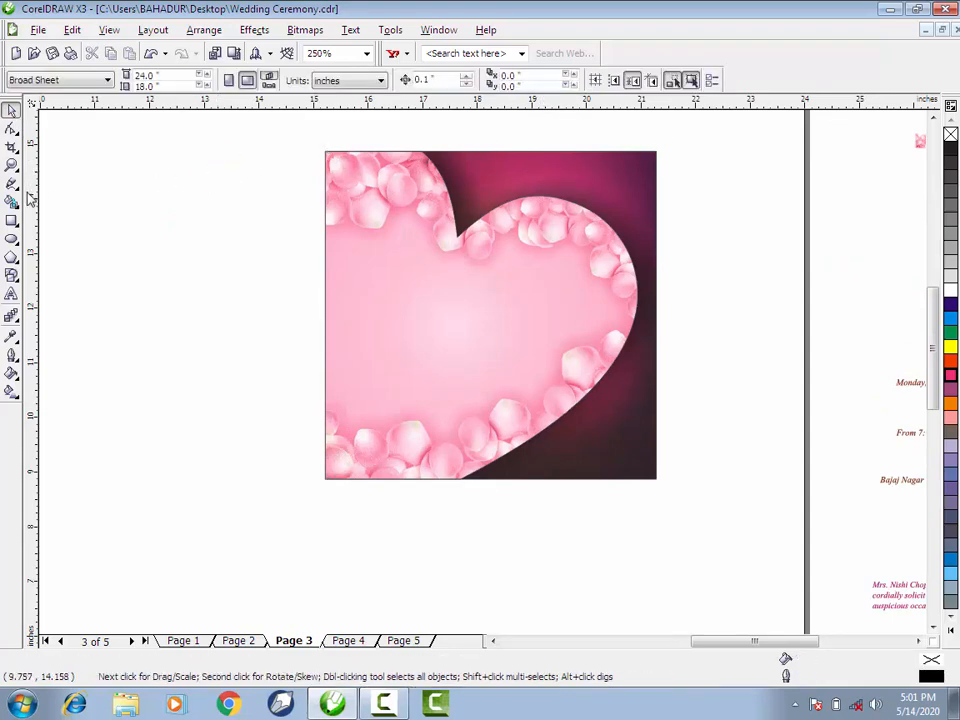
click(11, 220)
drag(50, 158, 230, 418)
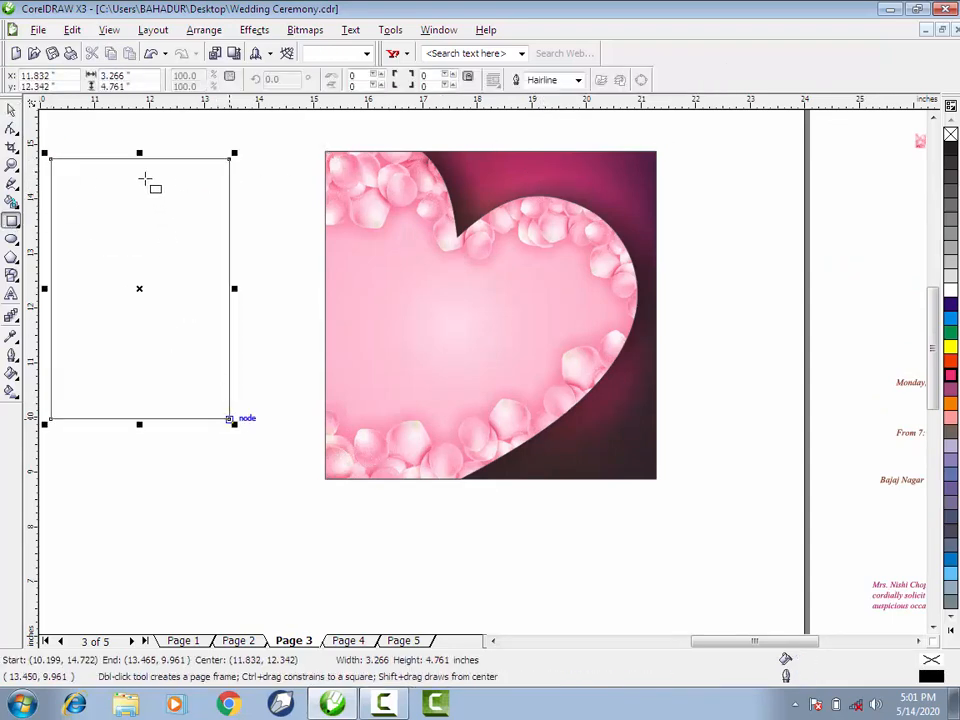
- Set the new rectangle's size to 6 by 6 inches
double_click(115, 75)
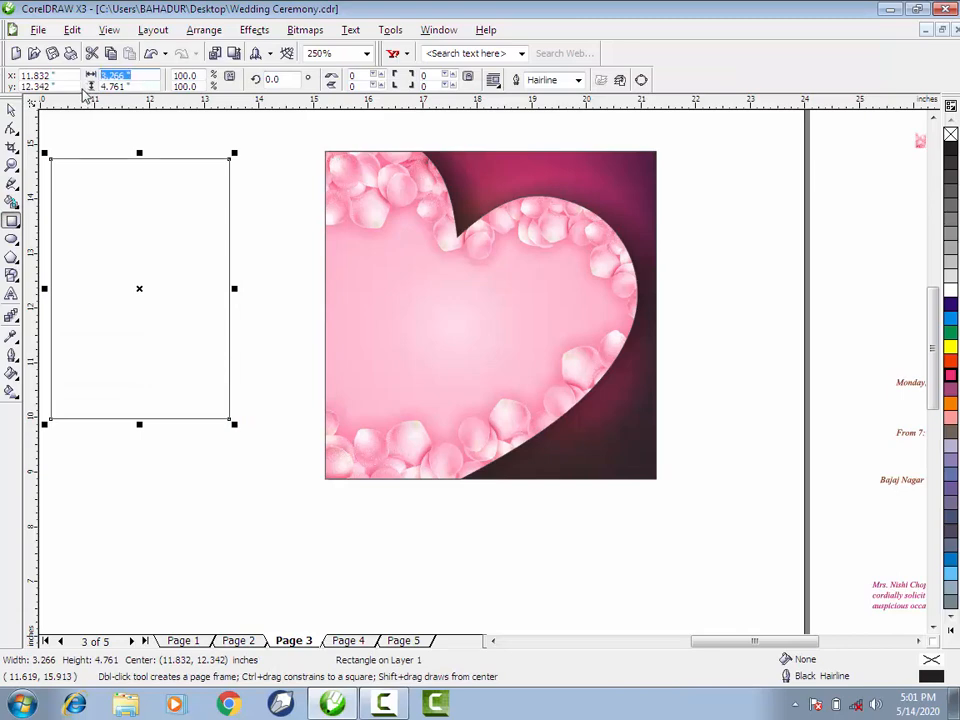
text(6)
key(Tab)
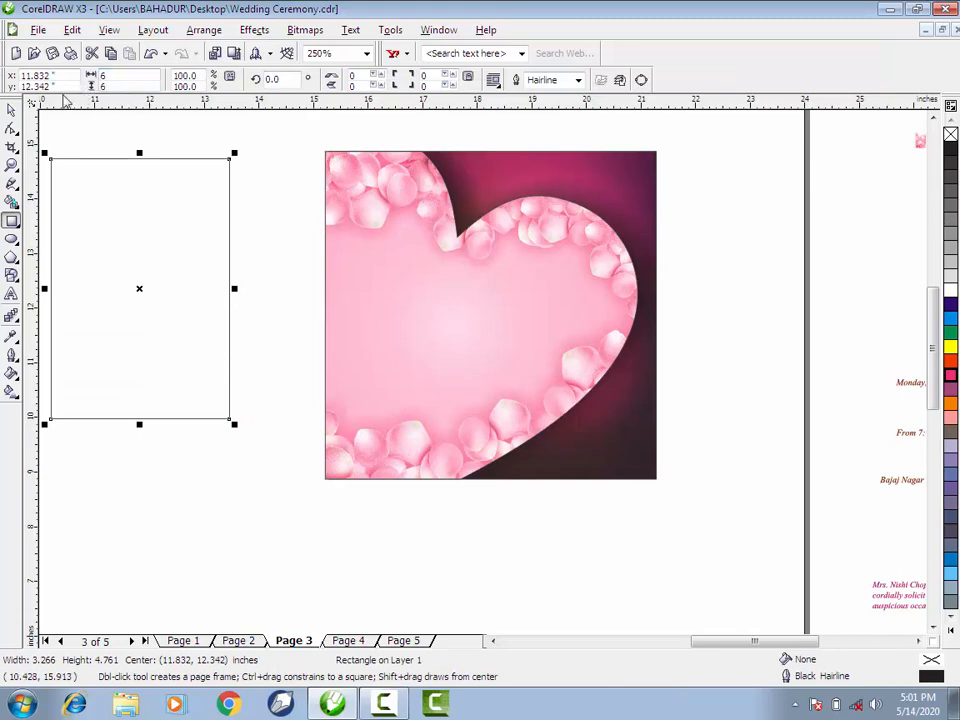
key(Return)
- Align the 6-inch square with the top of the blank heart card and move it flush against the card's left edge
click(8, 112)
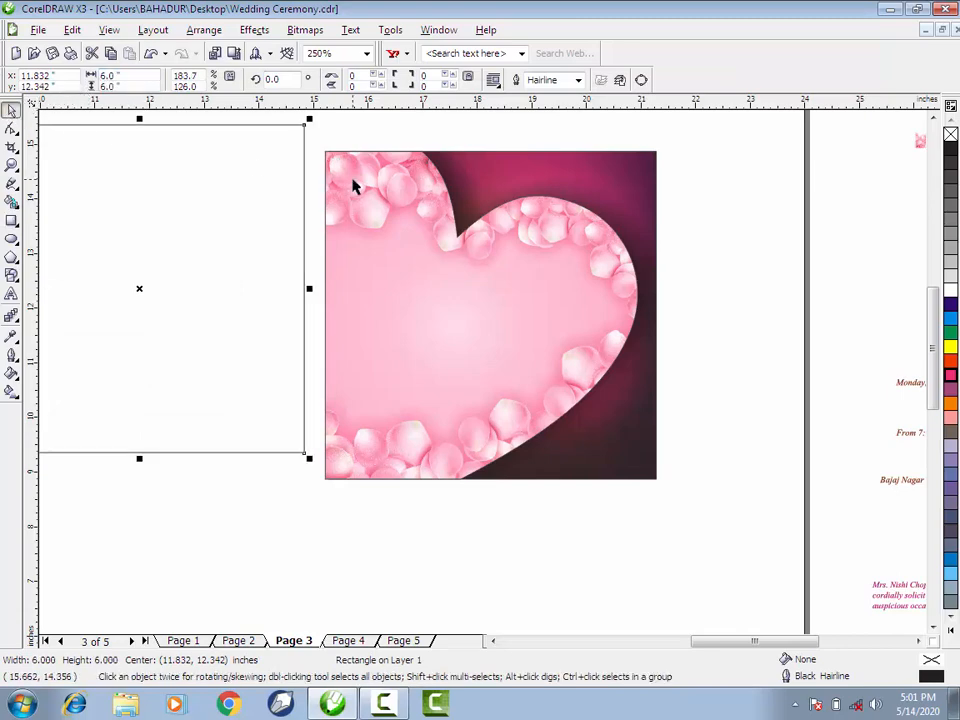
shift+click(365, 193)
key(t)
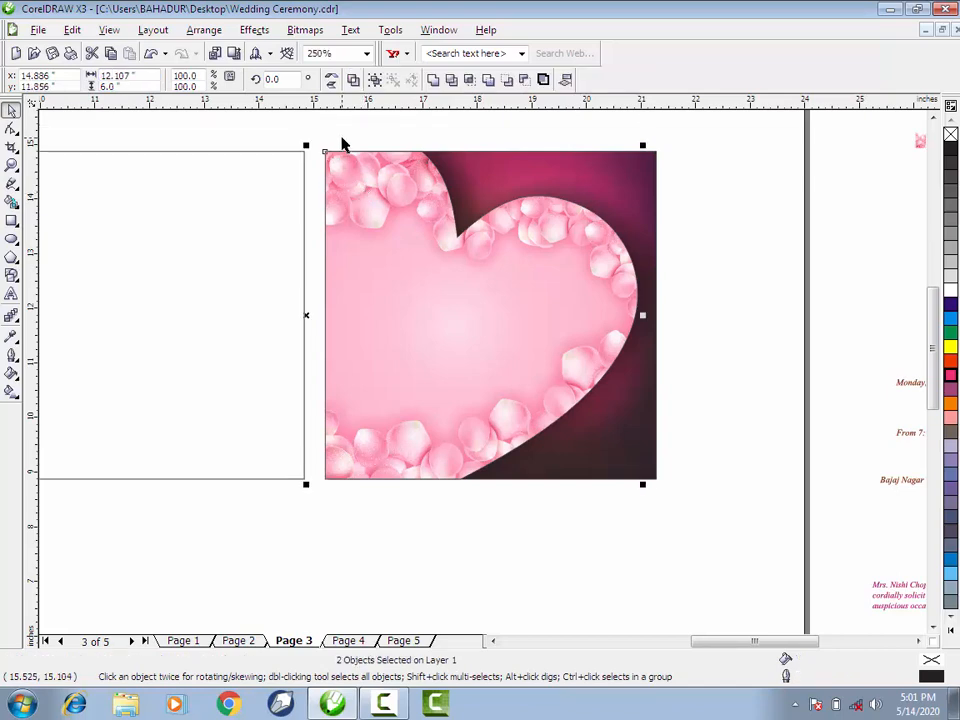
click(339, 138)
click(284, 177)
drag(284, 177, 305, 184)
click(350, 510)
- Sample the pale pink C:0 M:30 Y:0 K:0 and fill the empty square beside the heart card with it
scroll(482, 375, down, 2)
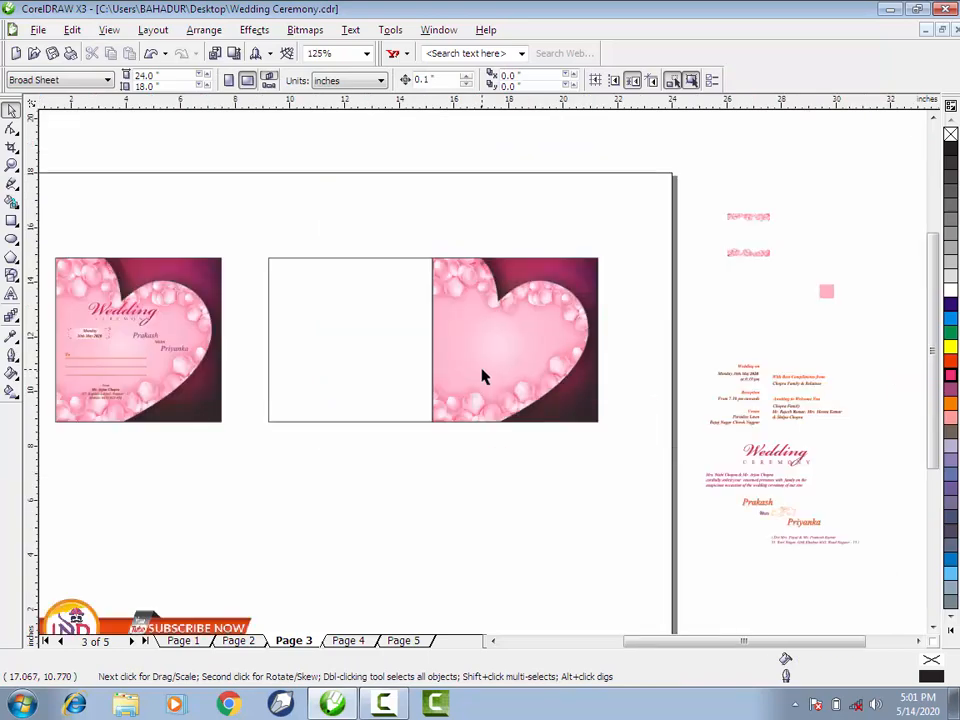
click(11, 338)
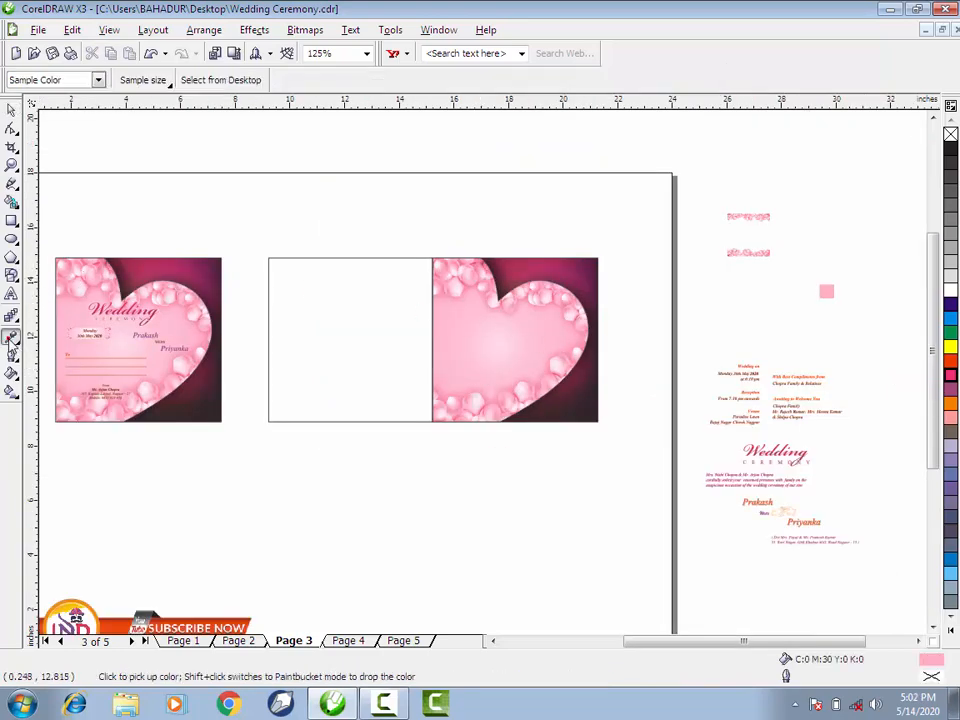
shift+click(361, 289)
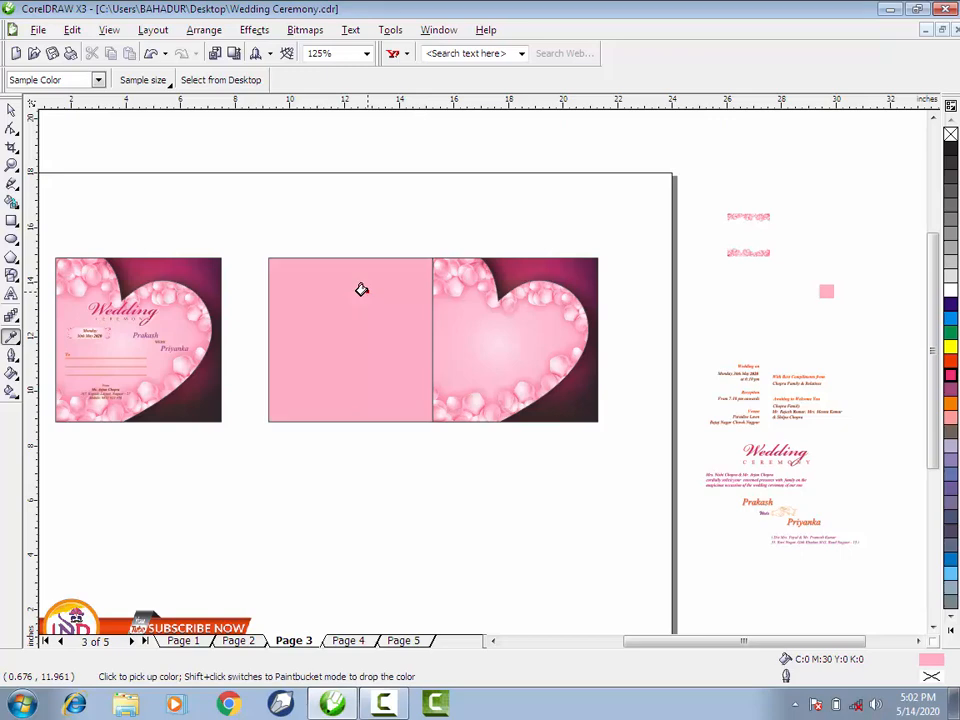
- Move the petal border bitmap from outside the page onto the pink square and enlarge it from its centre to about 5.95 by 5.95 inches
click(11, 109)
drag(753, 258, 372, 241)
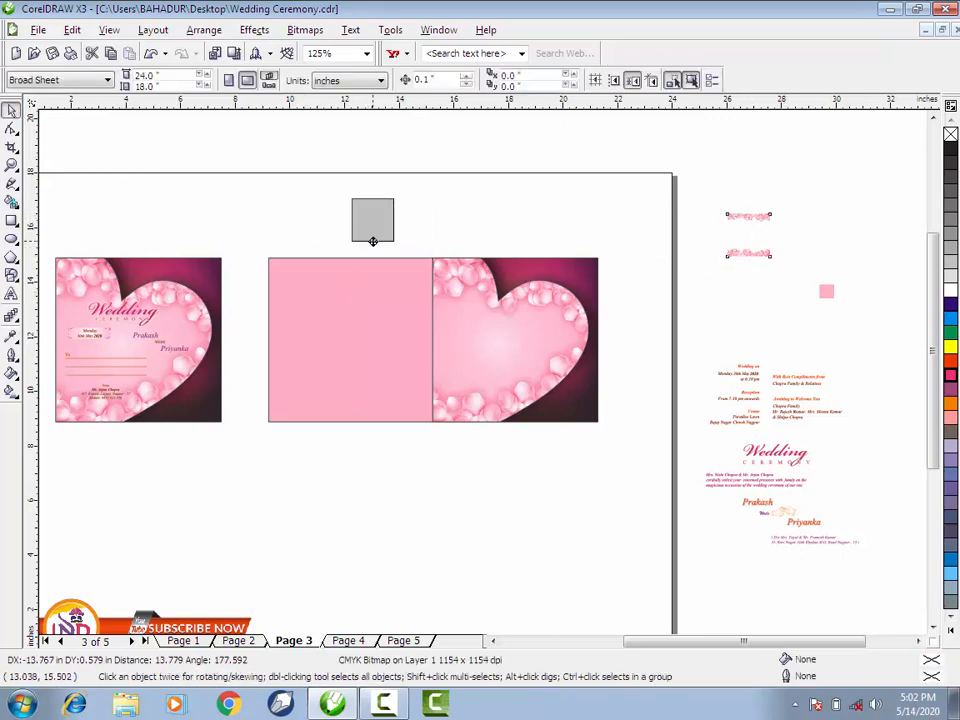
drag(372, 241, 368, 345)
scroll(380, 343, up, 2)
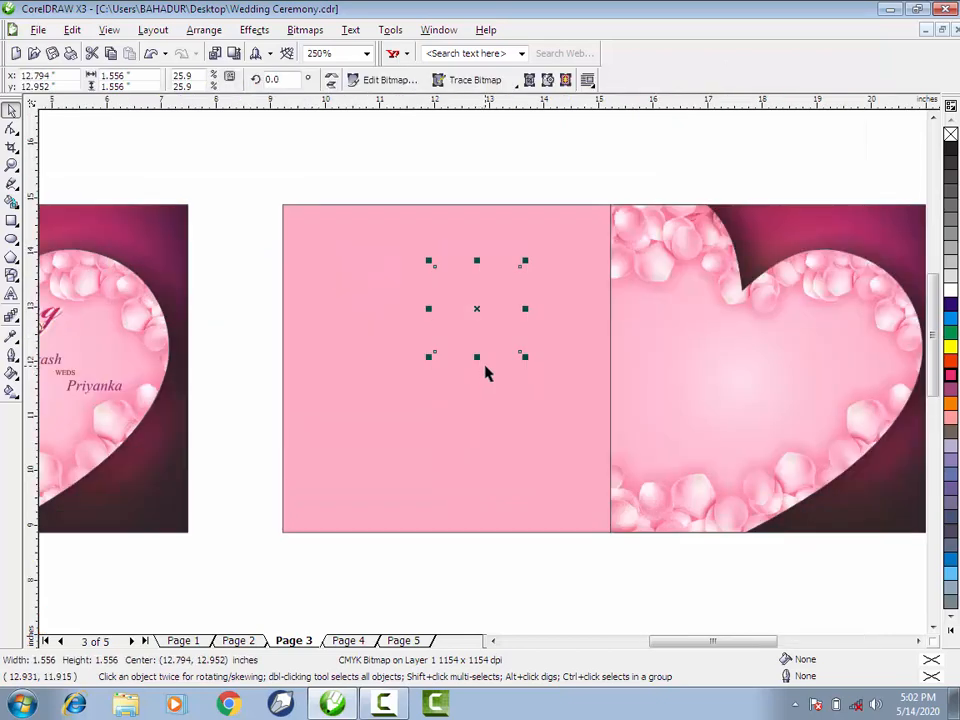
drag(430, 357, 309, 510)
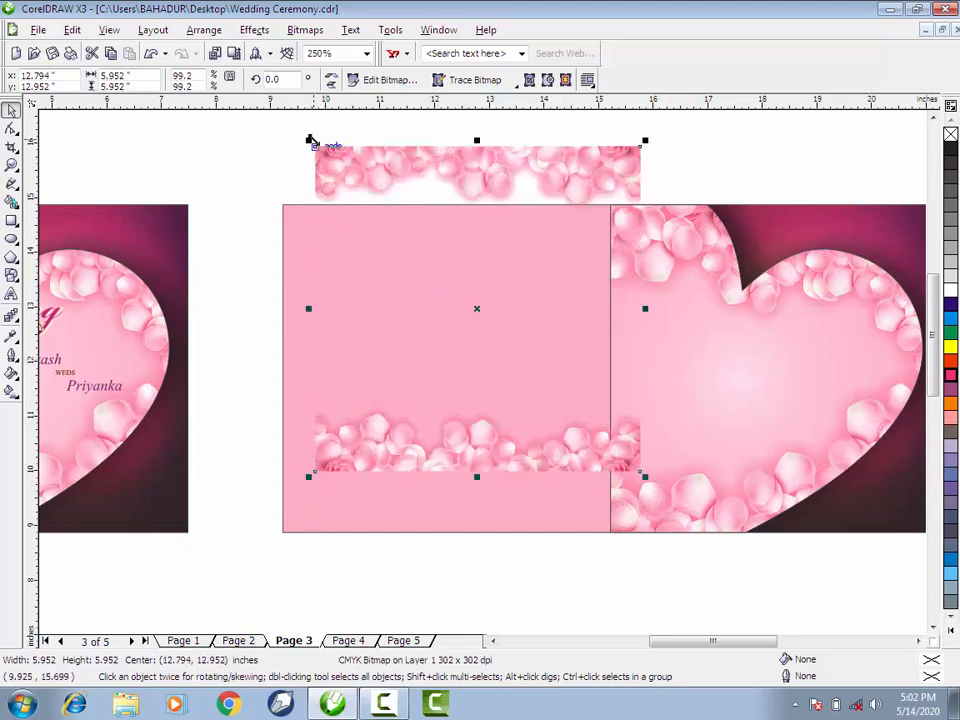
- PowerClip the enlarged petal border bitmap inside the pink square
click(262, 35)
mouse_move(272, 249)
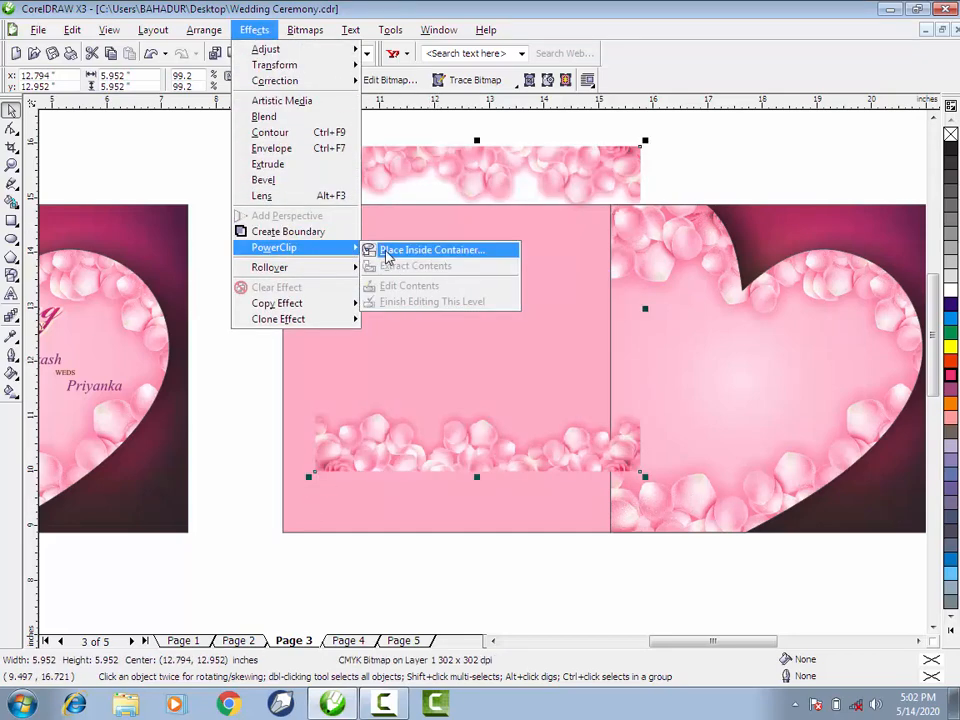
click(440, 249)
click(410, 504)
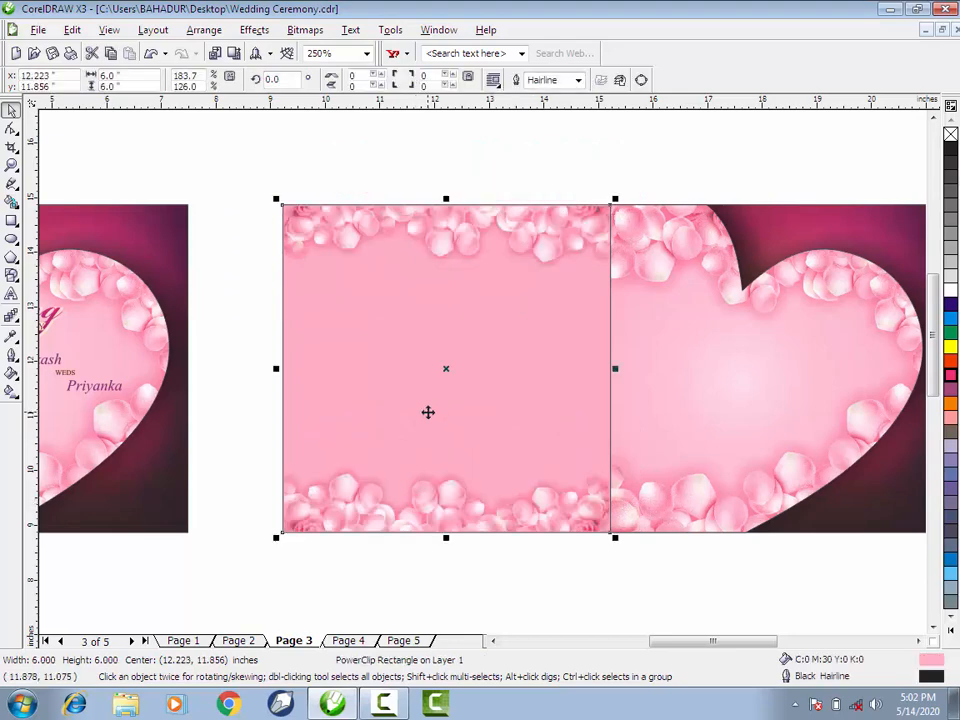
- Give the petal-bordered square a radial fountain fill from a white centre to pink edges, with its midpoint at 72%
click(11, 391)
drag(535, 296, 466, 400)
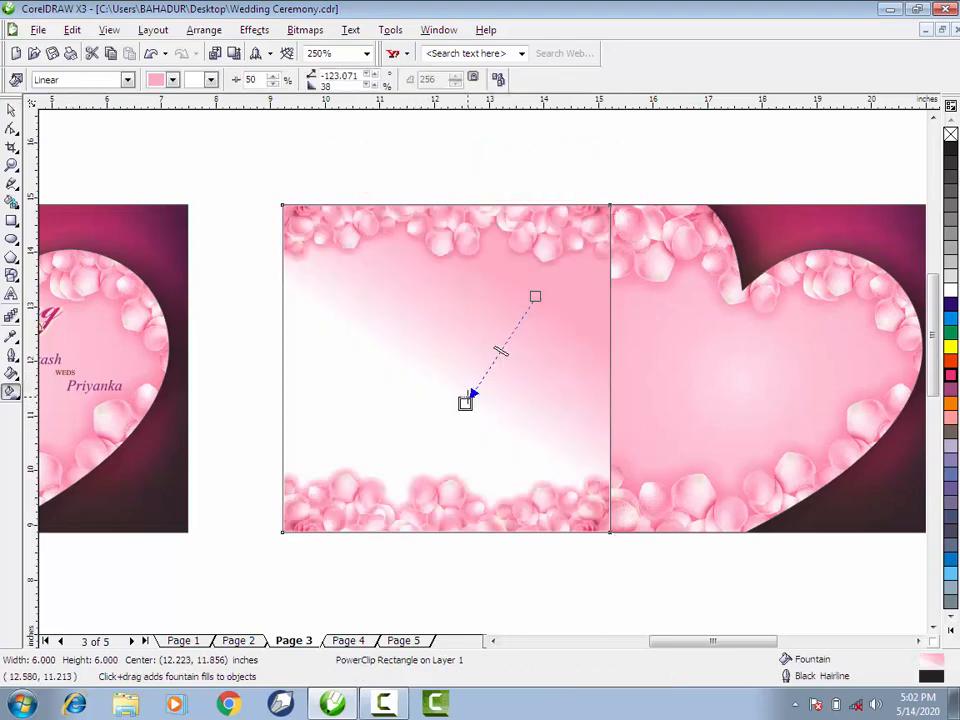
click(127, 79)
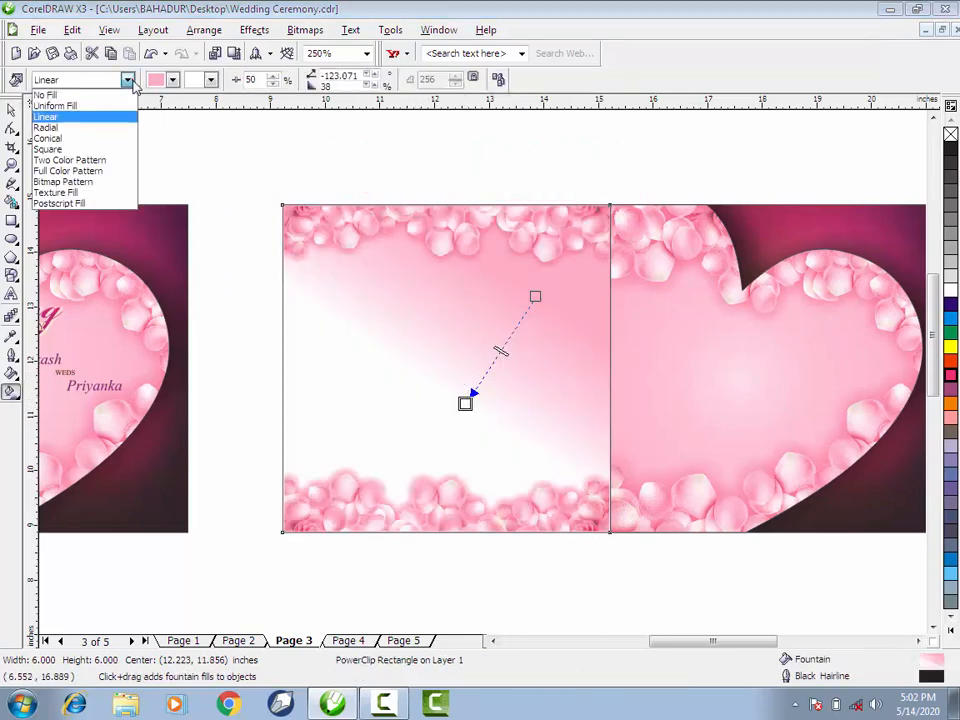
click(90, 128)
drag(424, 401, 300, 450)
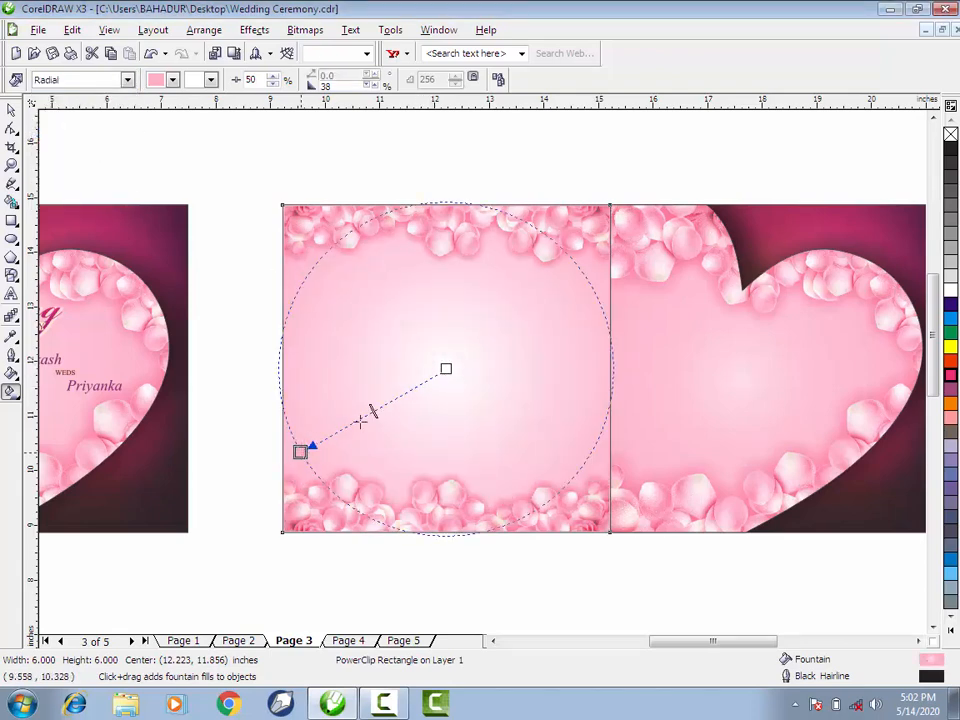
drag(375, 410, 405, 393)
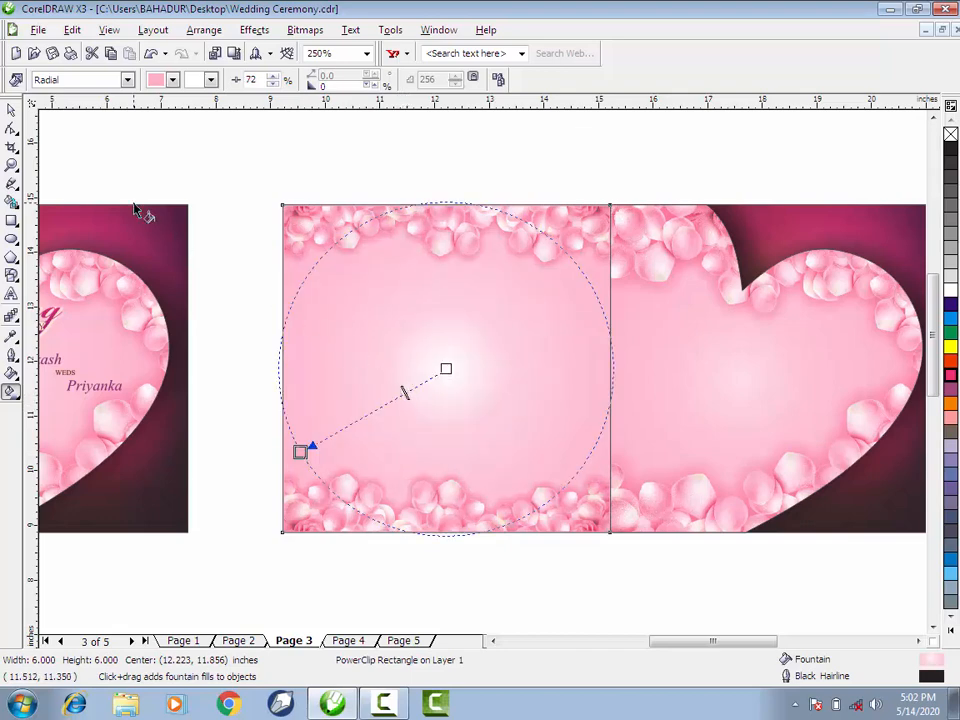
click(11, 108)
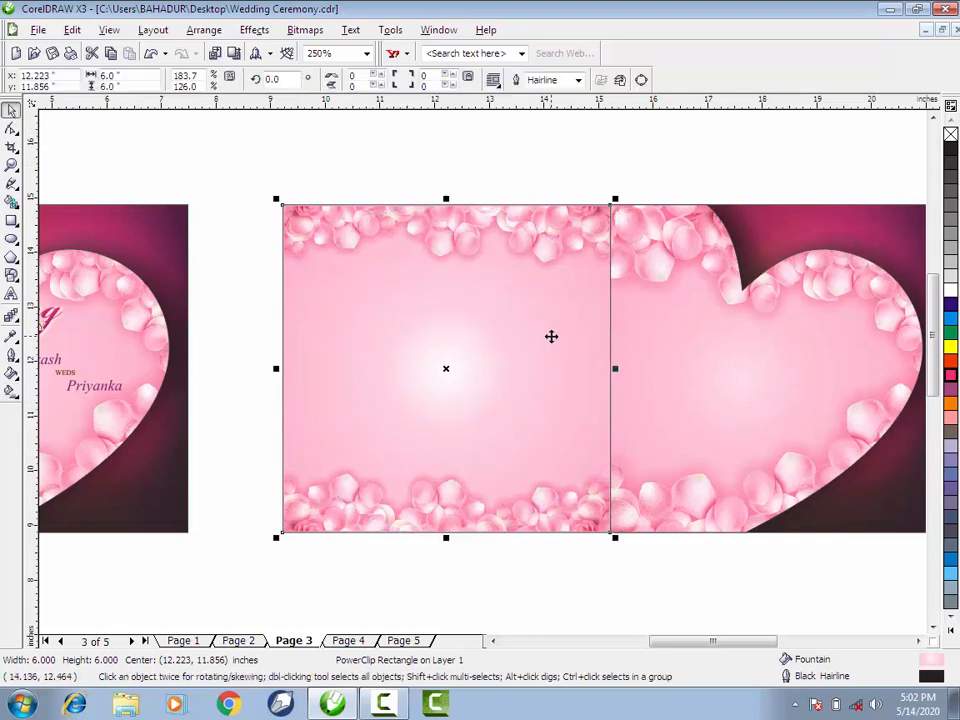
- Move the palanquin illustration and its Wedding Ceremony title from outside the page to the area beneath the joined card panels
scroll(550, 336, down, 2)
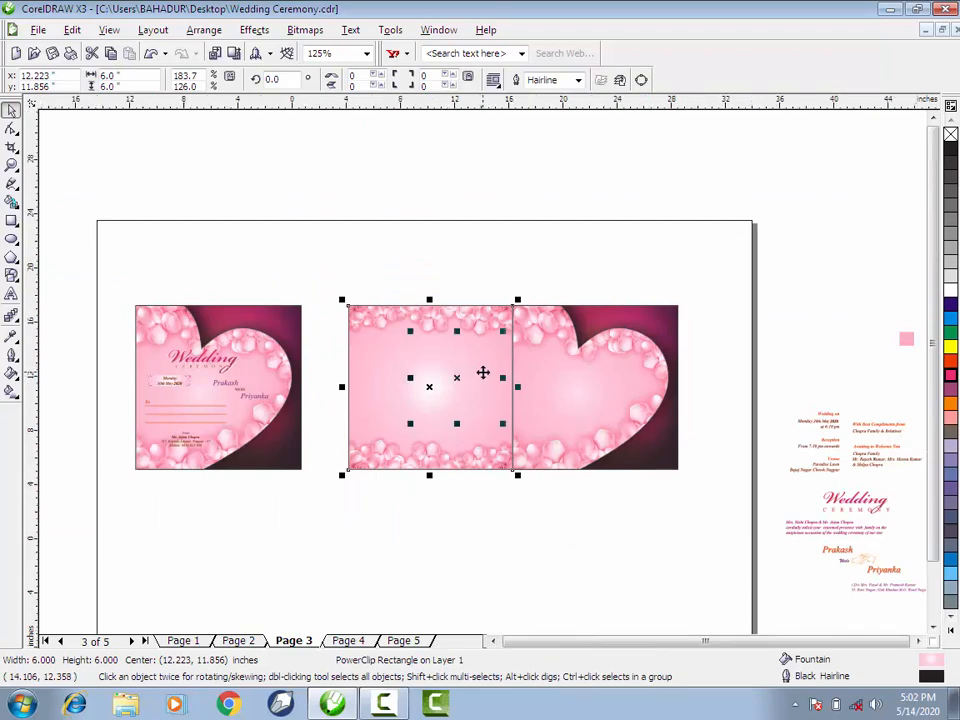
scroll(482, 376, down, 1)
scroll(482, 372, up, 1)
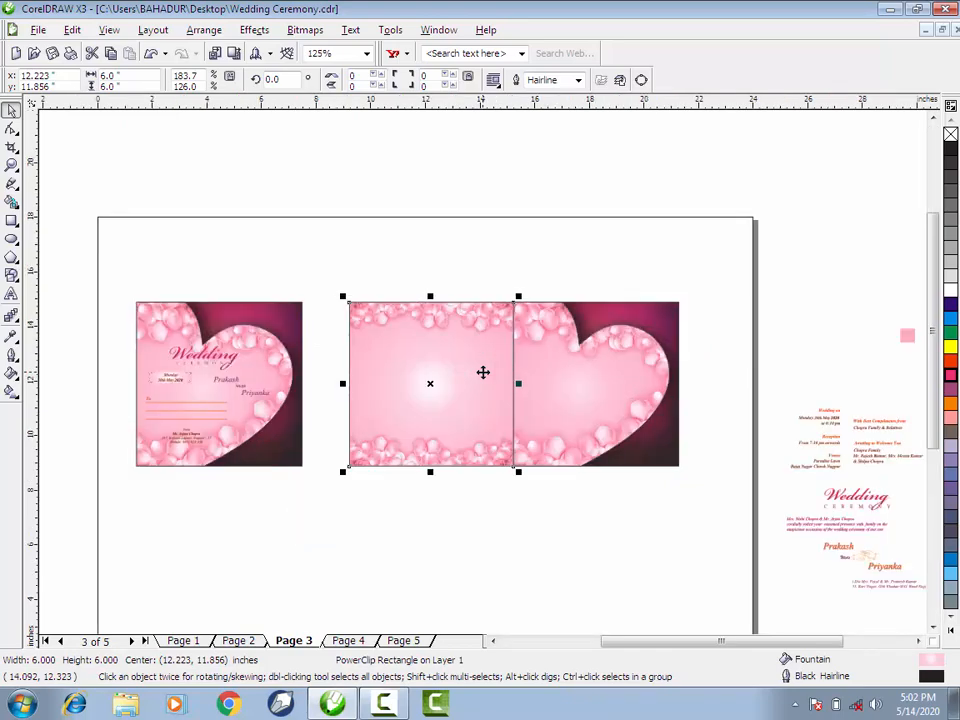
scroll(484, 379, up, 1)
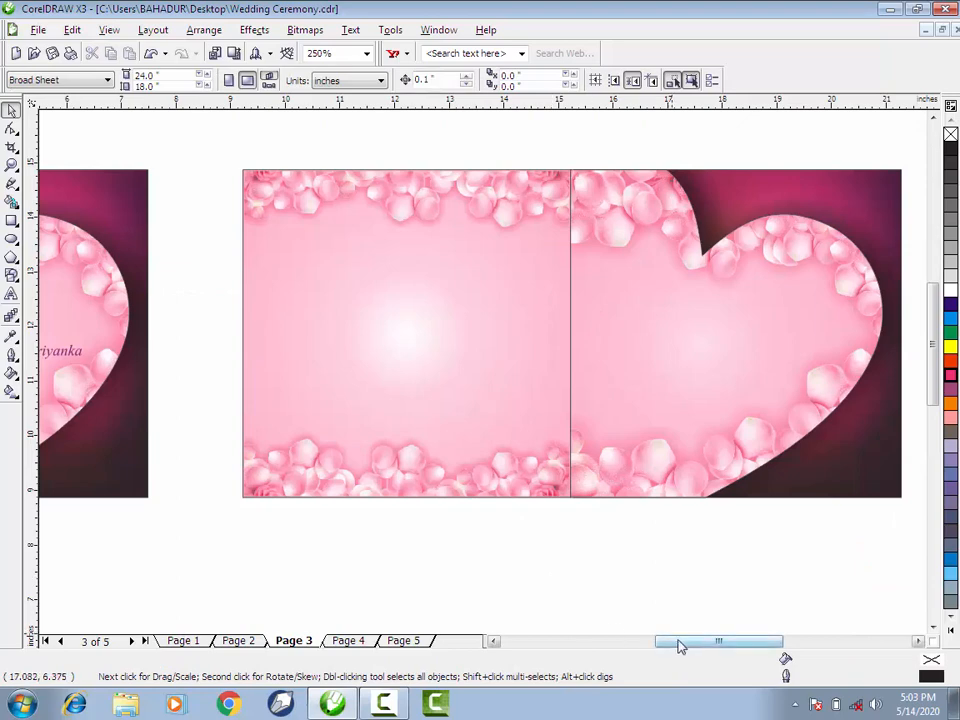
drag(678, 645, 671, 645)
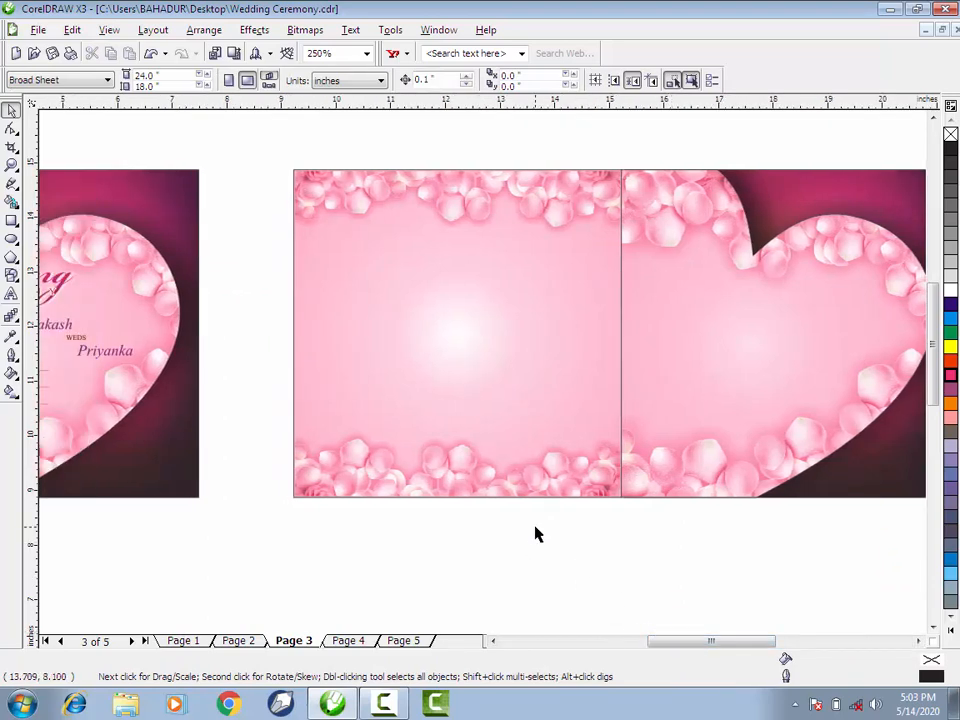
scroll(482, 378, down, 1)
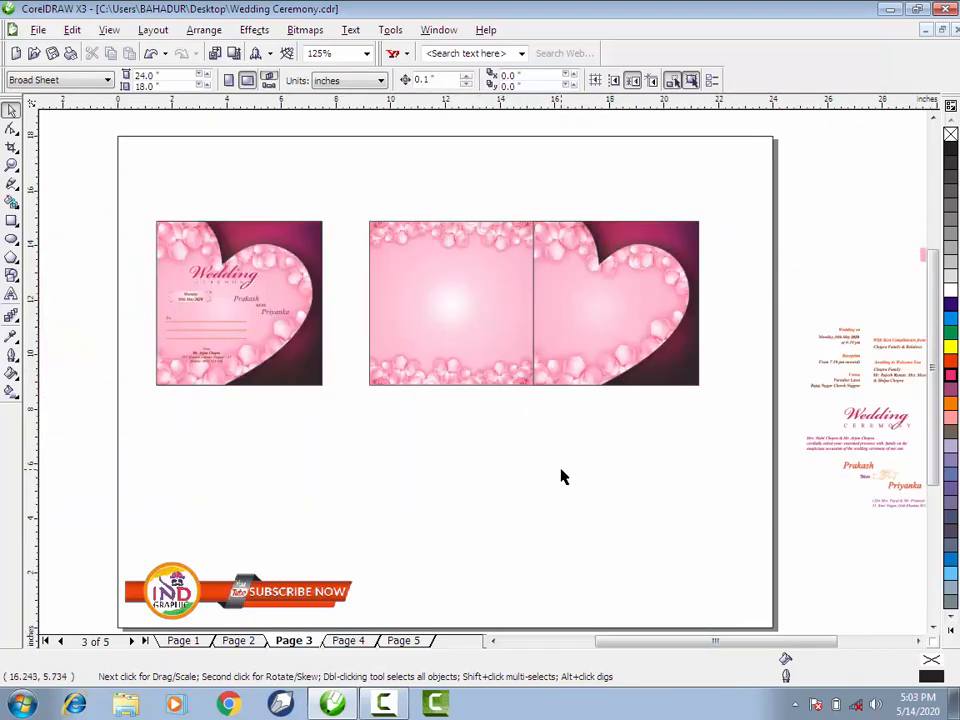
drag(624, 647, 650, 649)
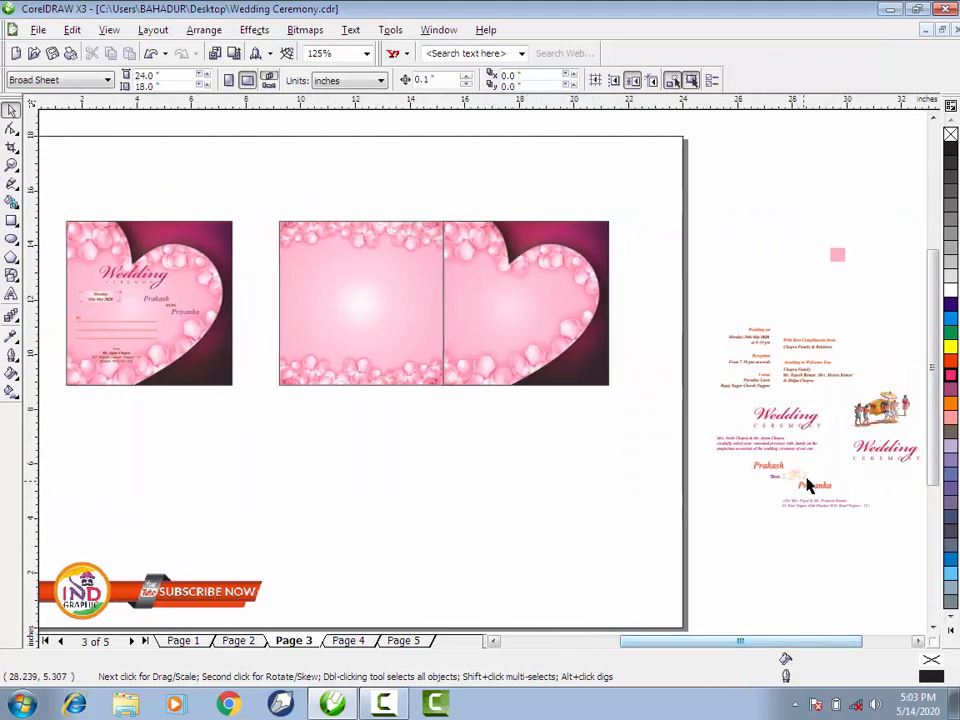
drag(825, 322, 870, 495)
drag(785, 428, 336, 430)
- Place the palanquin illustration in the middle of the petal-bordered square panel
scroll(333, 371, up, 1)
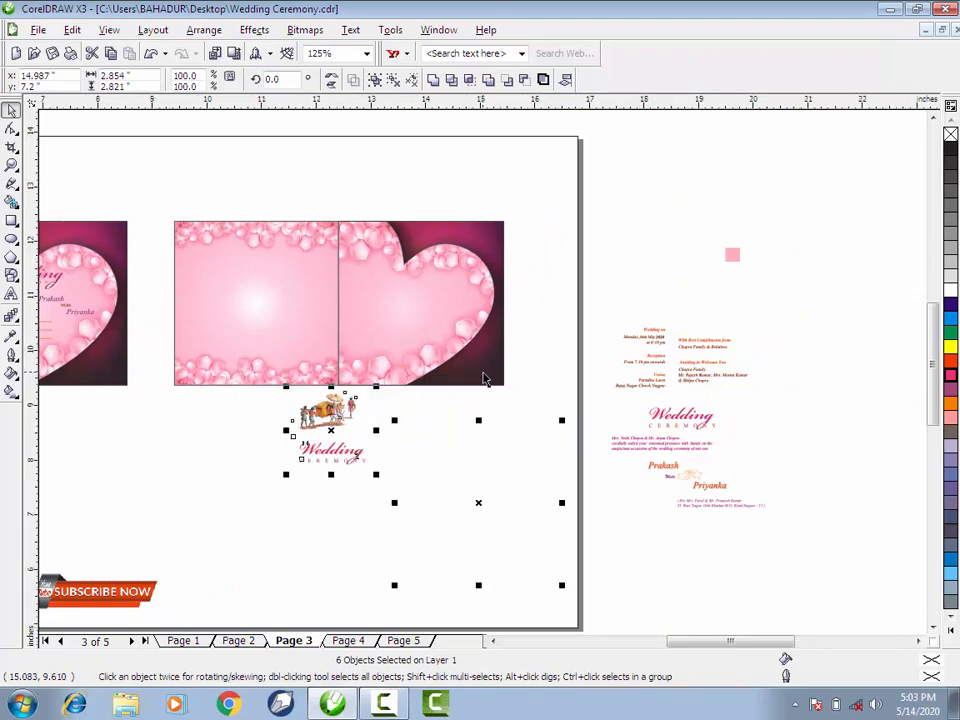
click(587, 499)
drag(354, 537, 579, 401)
drag(540, 467, 403, 293)
click(349, 466)
- Move the Wedding Ceremony title onto the blank heart card and enlarge it to about 3.28 by 1.39 inches
drag(344, 489, 643, 624)
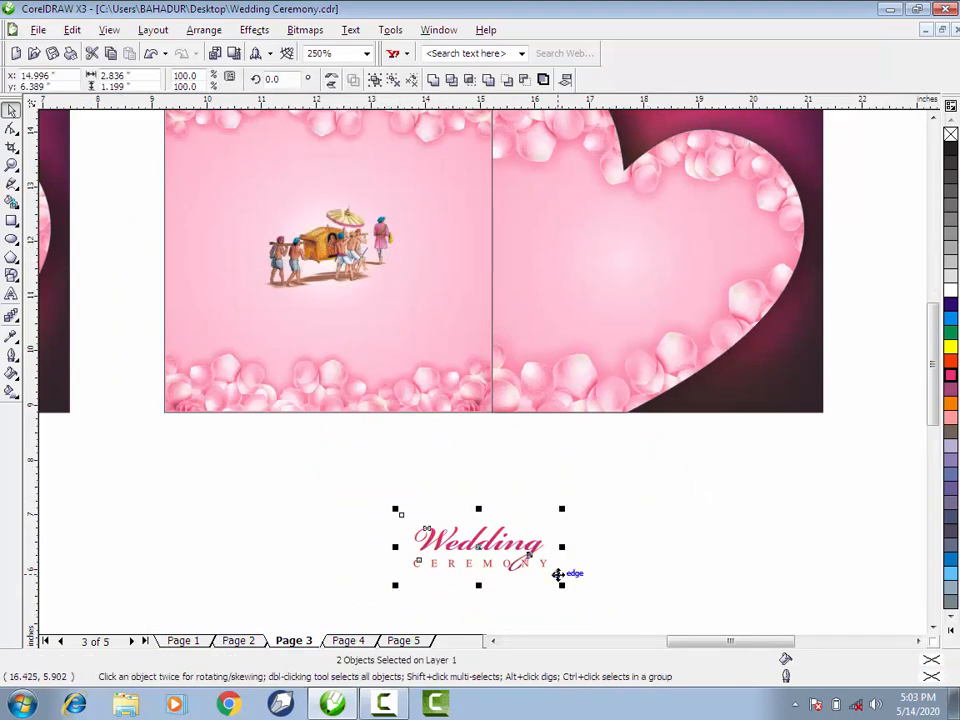
drag(557, 574, 722, 298)
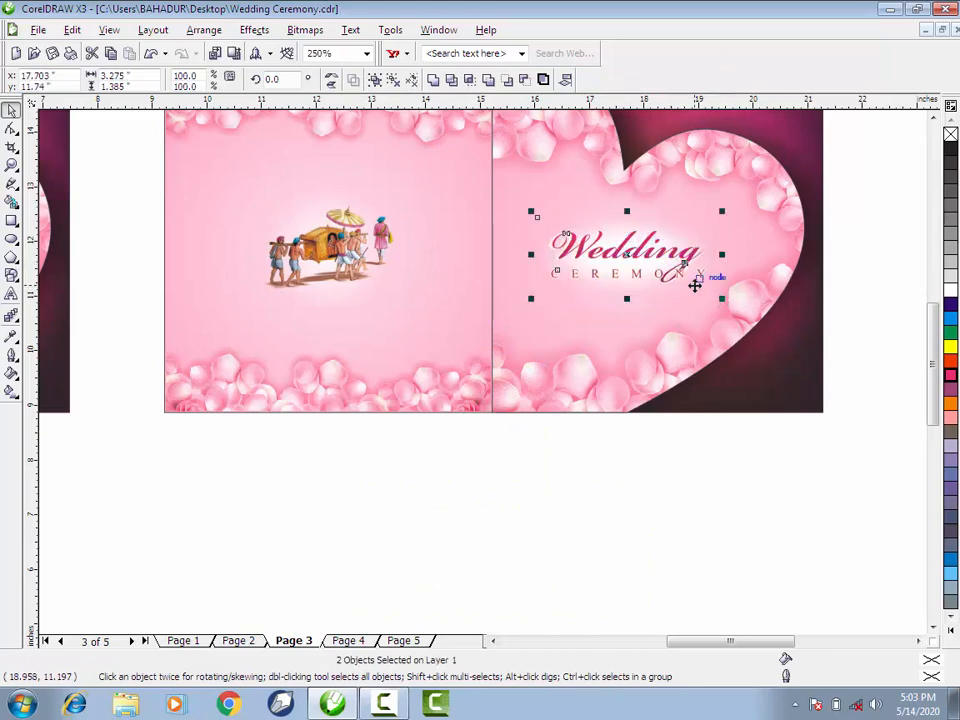
click(558, 505)
- Duplicate the petal-bordered square below the original and place a second copy edge to edge on its right side
scroll(468, 461, down, 1)
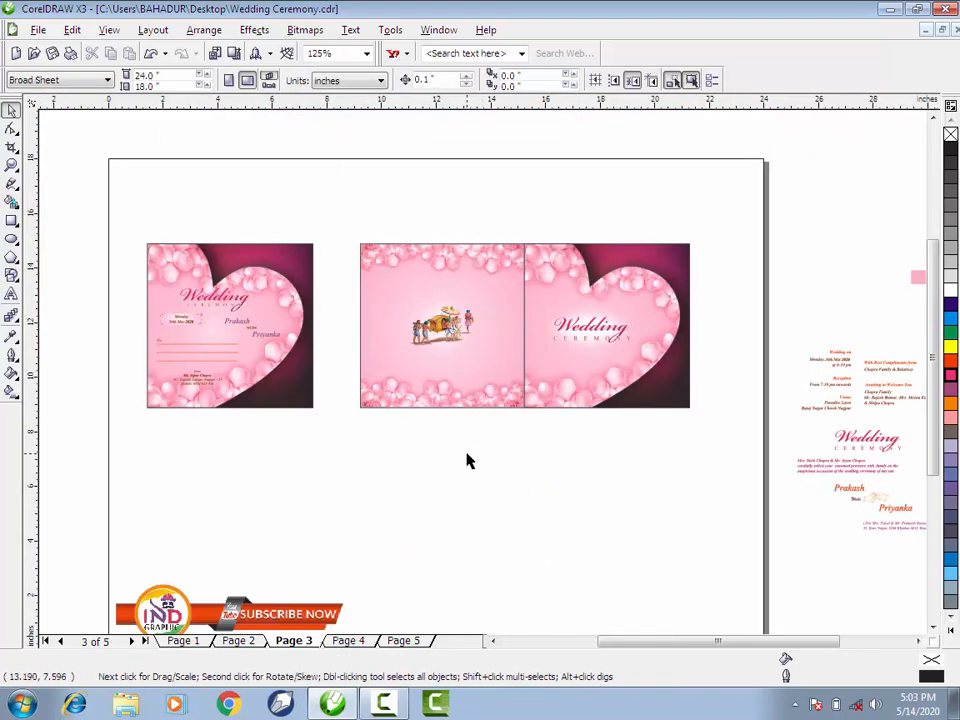
drag(489, 404, 478, 583)
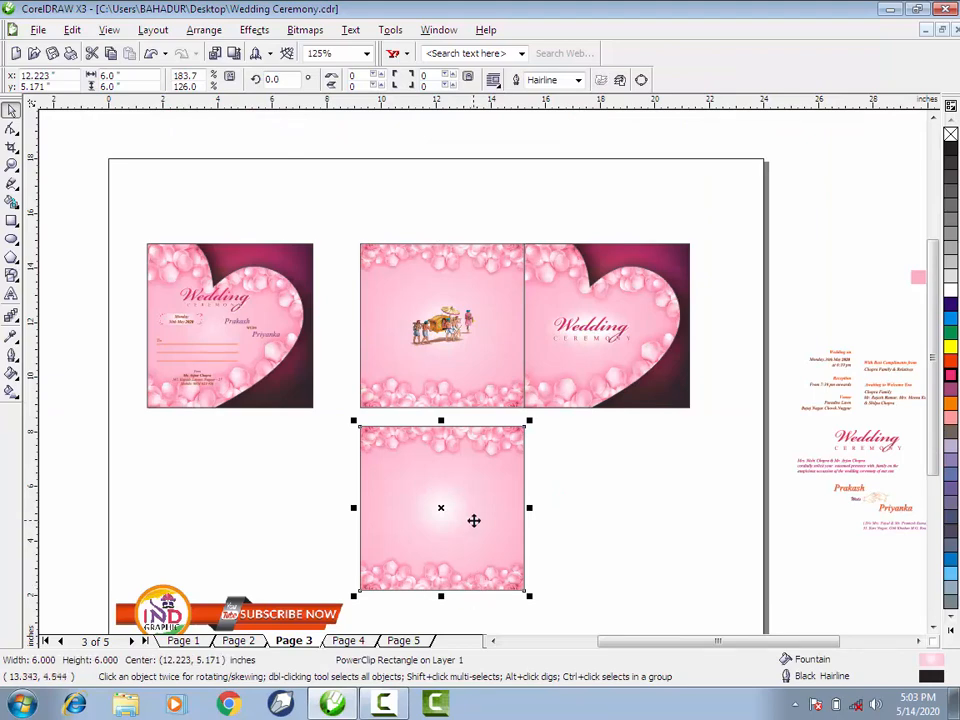
drag(412, 473, 575, 476)
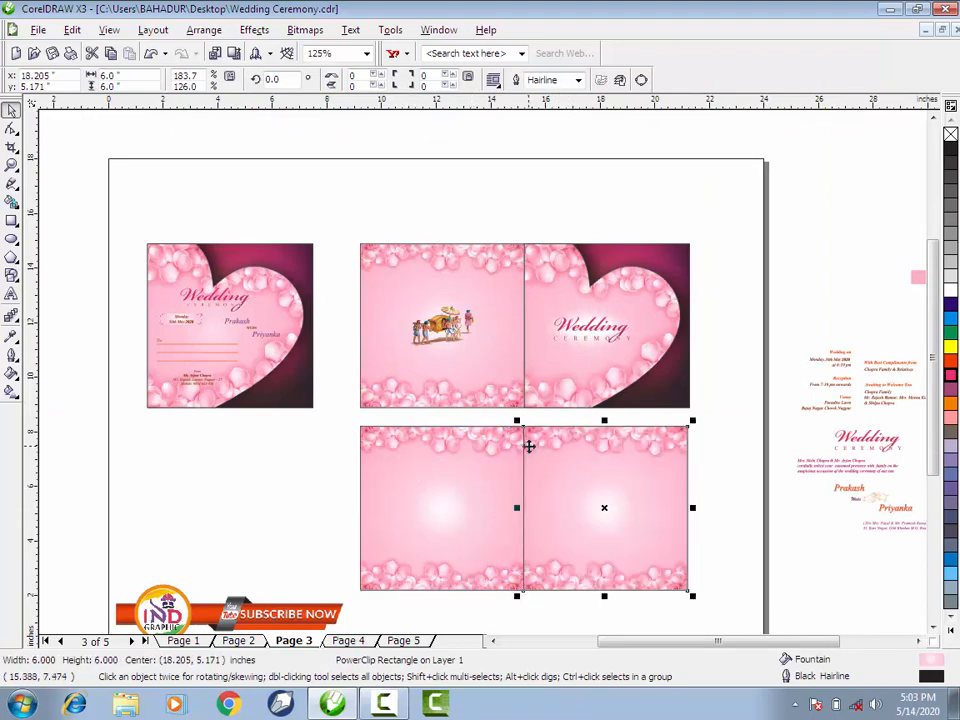
- Move the date, reception, venue and compliments text group onto the lower-left petal square and centre it horizontally there
click(723, 545)
drag(840, 384, 418, 497)
scroll(441, 510, up, 3)
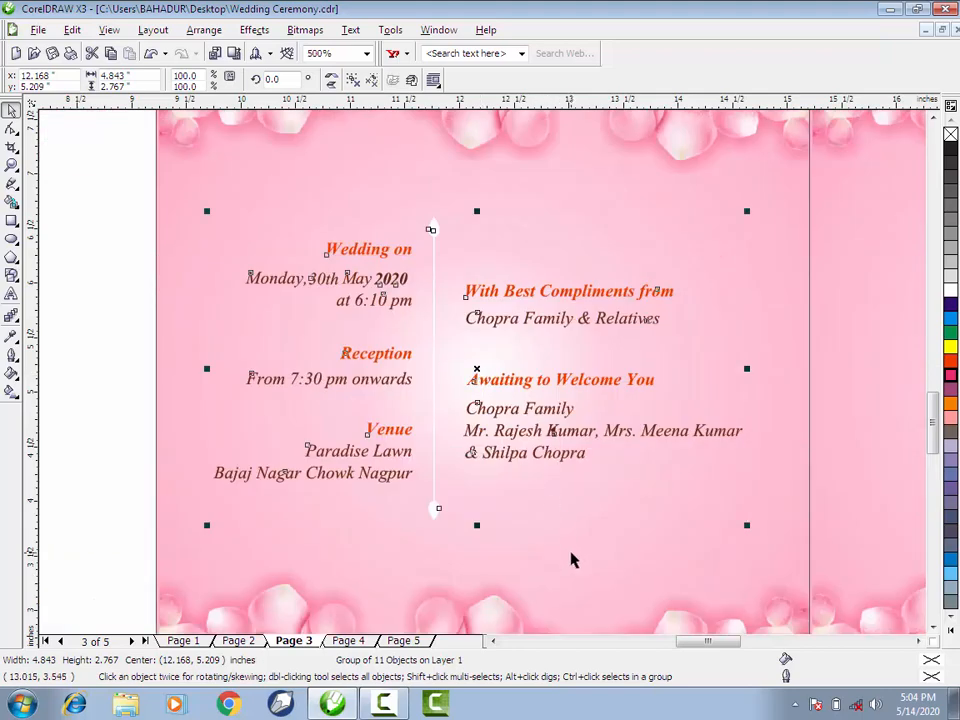
shift+click(572, 555)
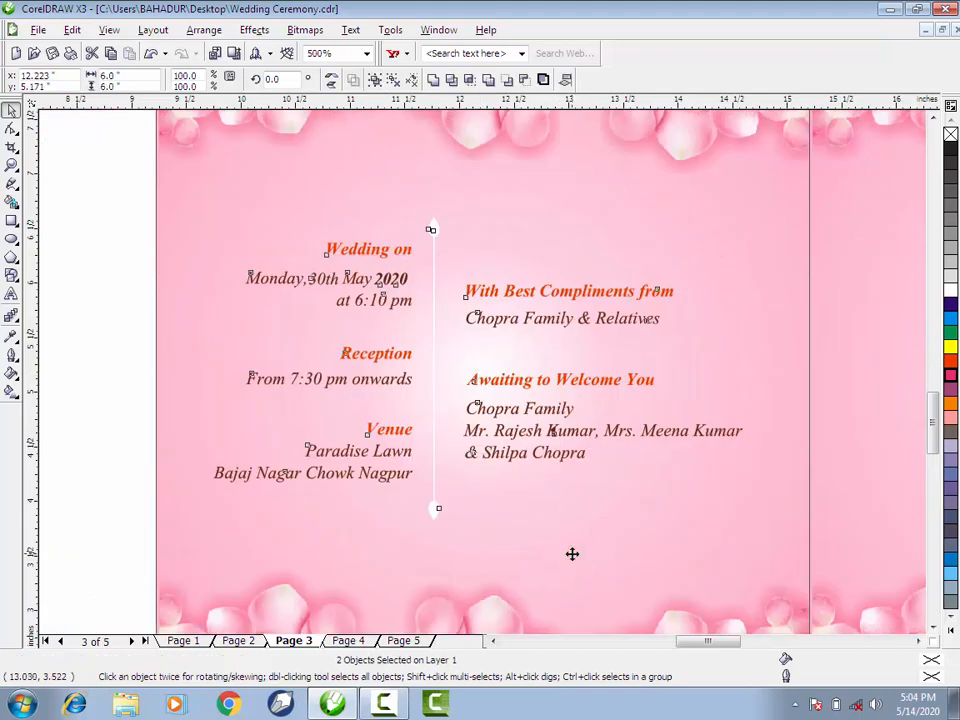
shift+click(572, 545)
scroll(483, 377, down, 2)
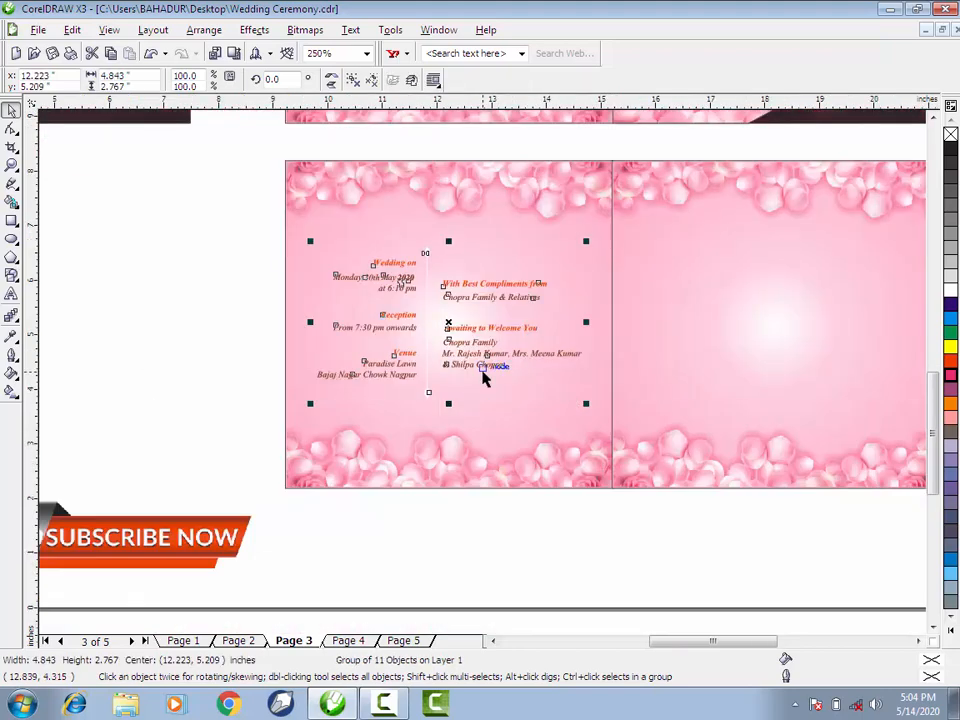
- Enlarge the event details text group proportionally to about 5.11 by 2.92 inches
drag(587, 402, 600, 412)
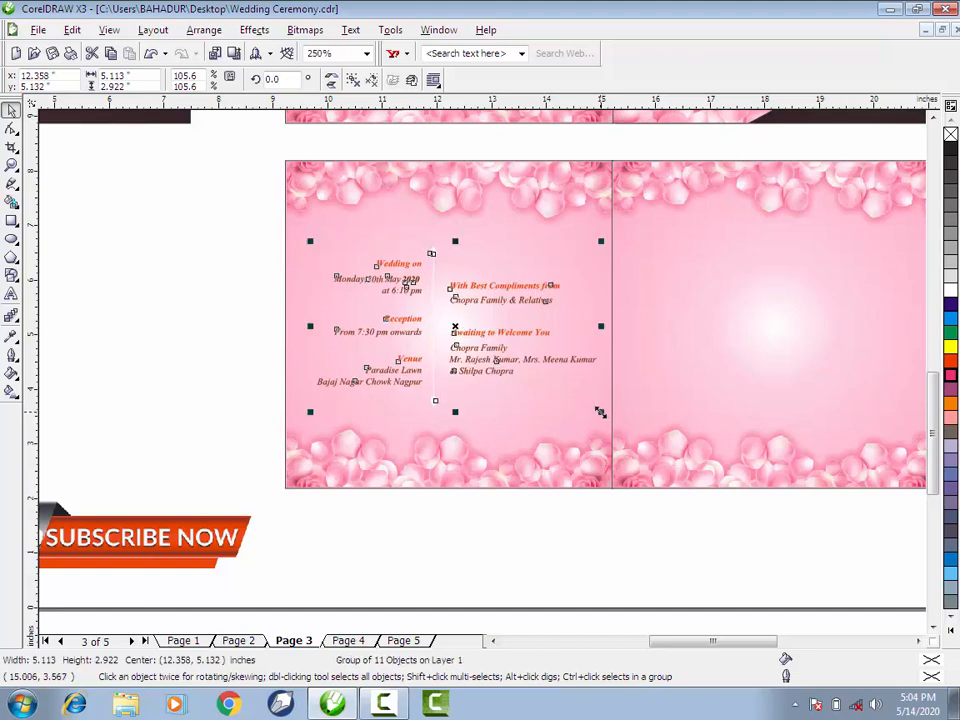
scroll(594, 346, down, 2)
click(557, 478)
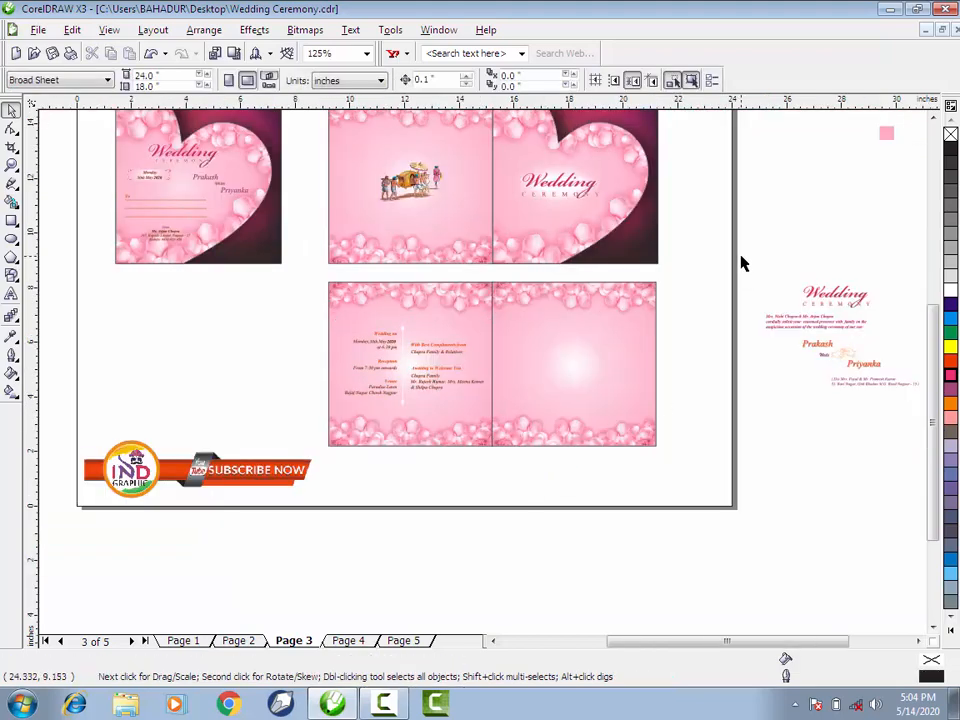
- Move the invitation text group with the Wedding Ceremony title and couple's names onto the lower-right petal square, centred horizontally
drag(741, 261, 894, 424)
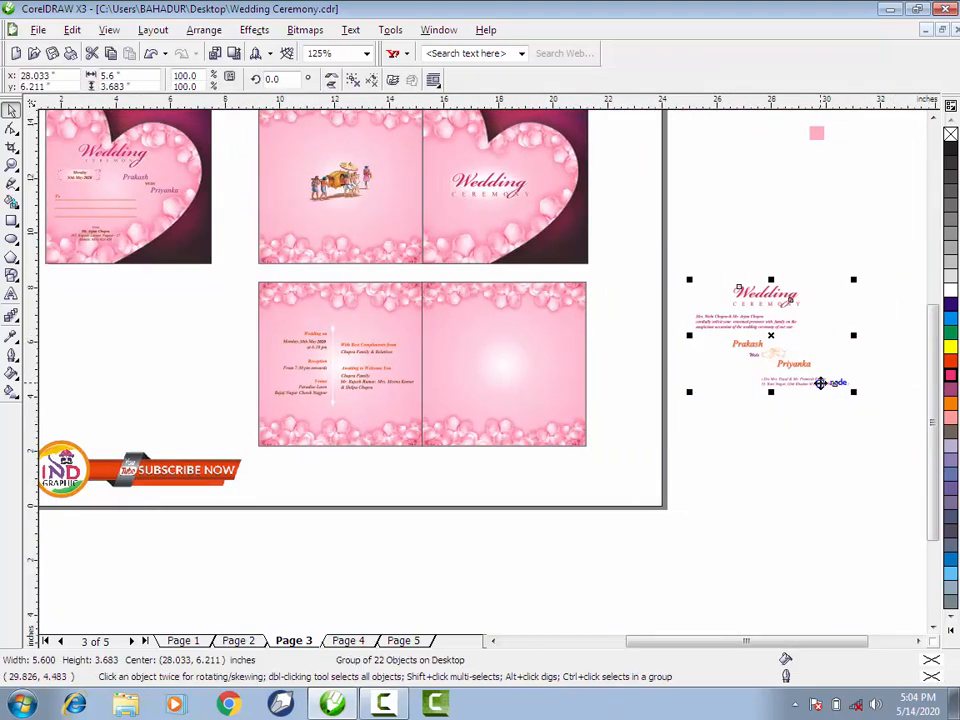
drag(818, 382, 485, 378)
scroll(483, 378, up, 2)
shift+click(640, 354)
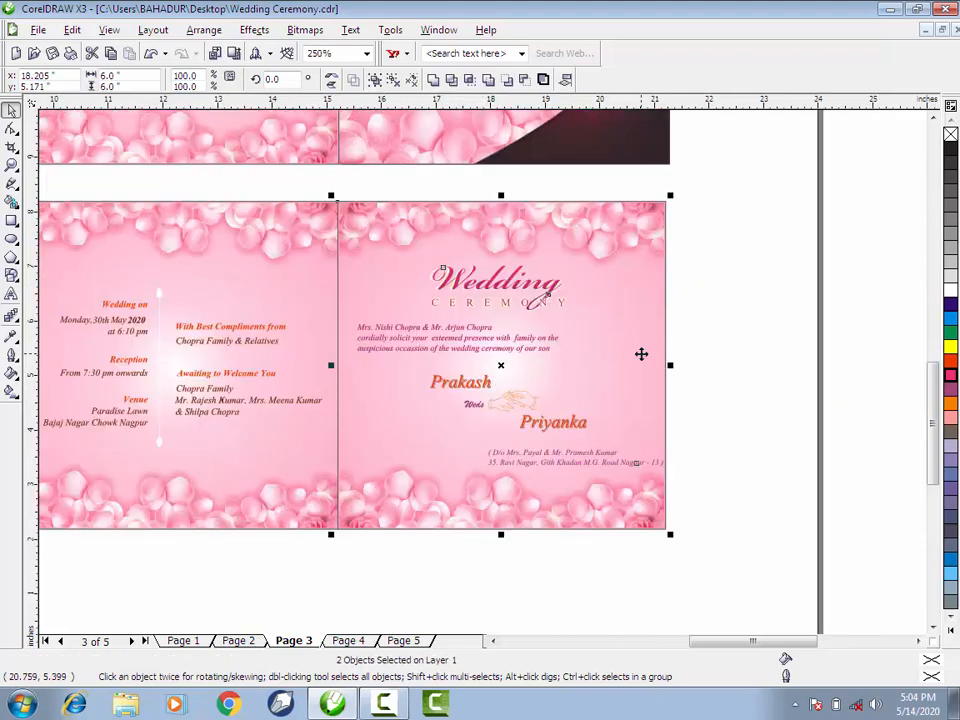
click(772, 396)
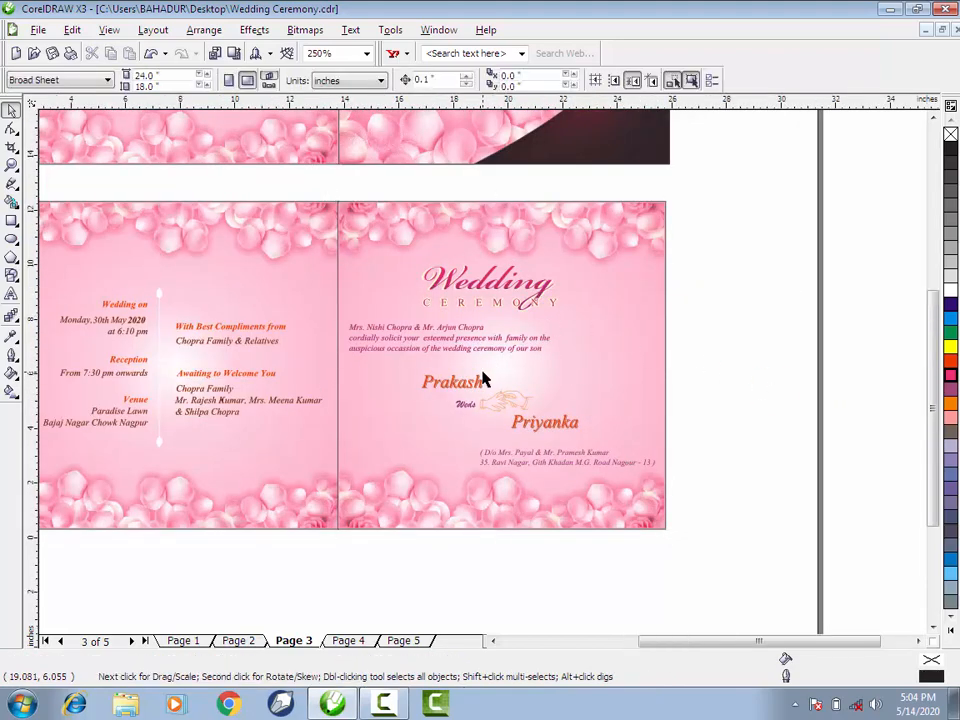
- Review the finished card panels up close: the envelope cover, the joined back and front, and the inside pages
scroll(482, 379, down, 4)
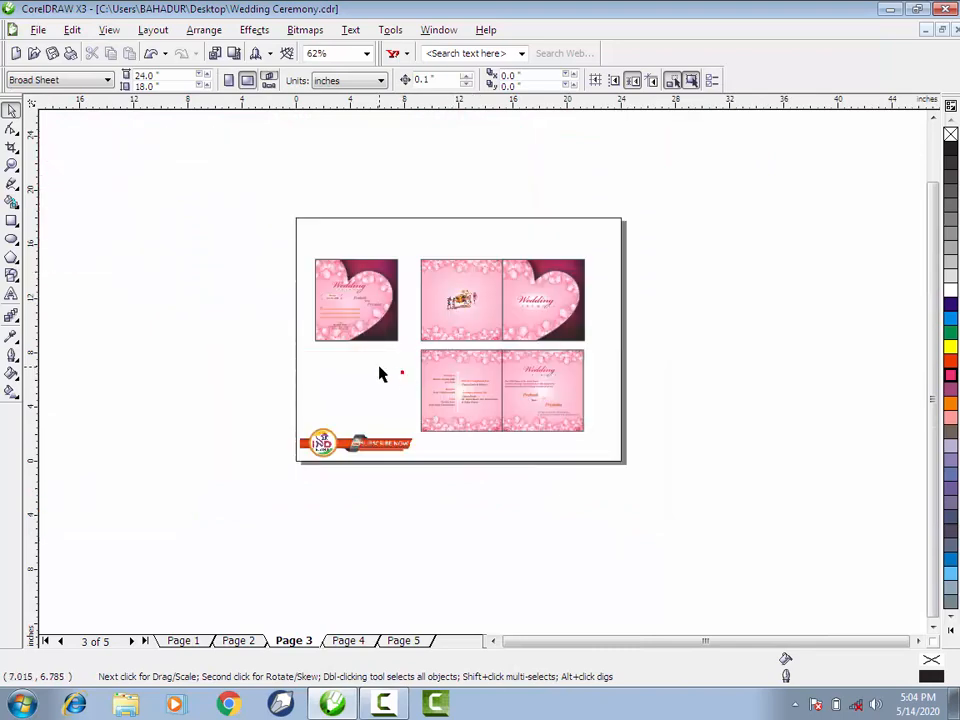
key(z)
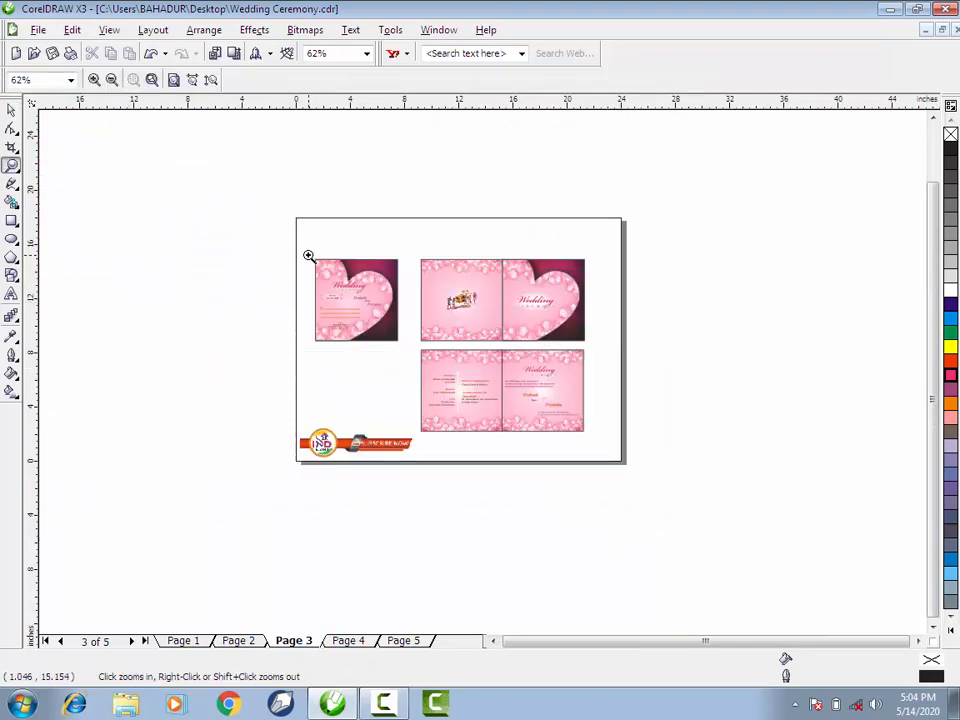
drag(308, 256, 403, 347)
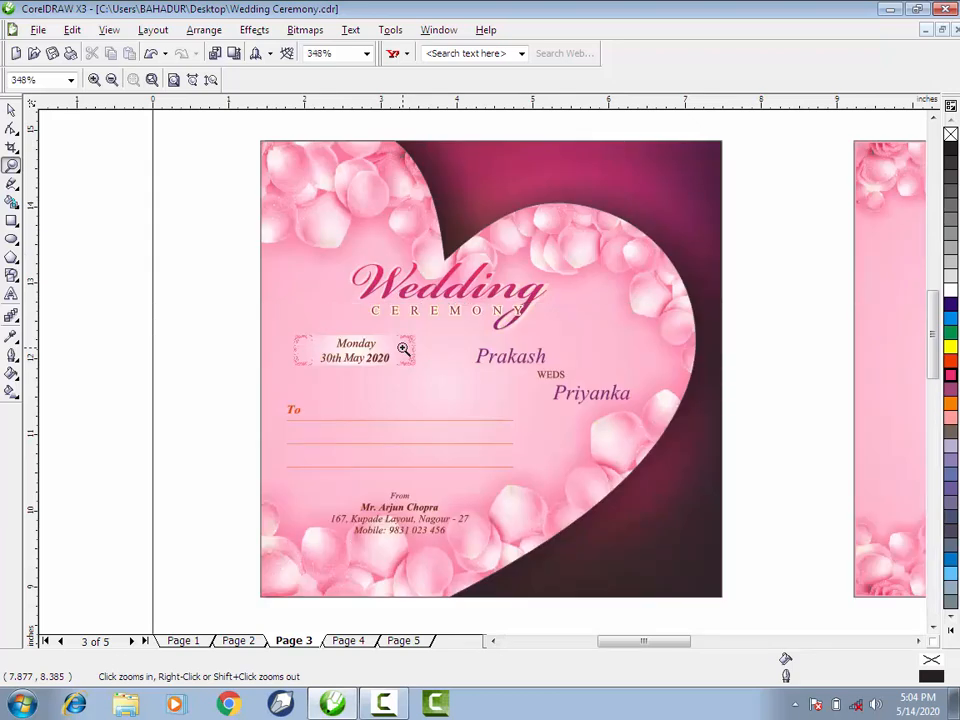
key(space)
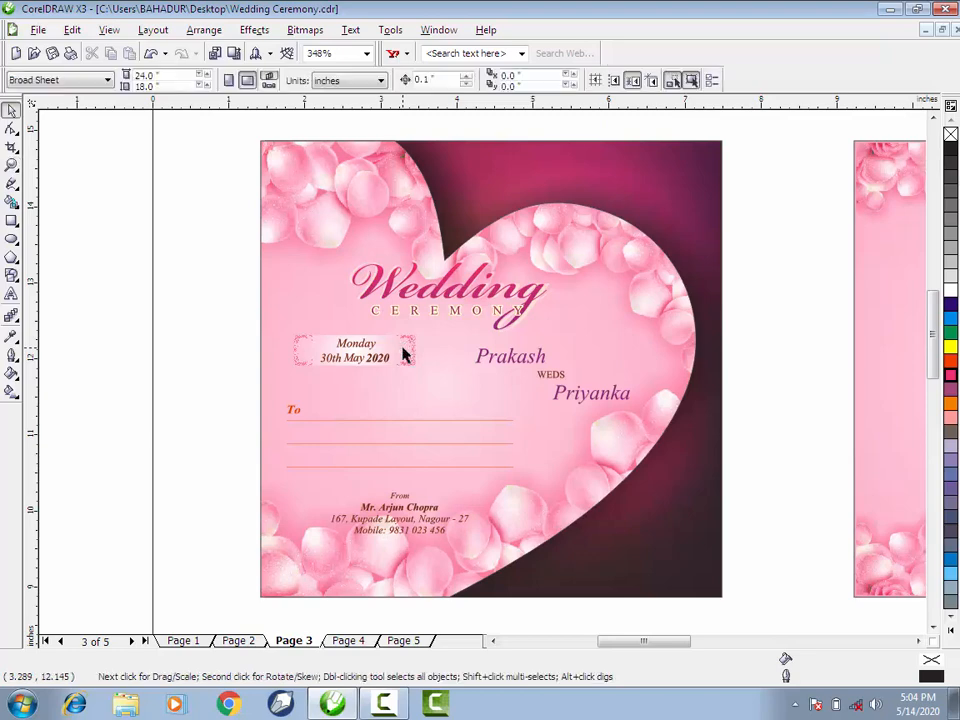
scroll(521, 375, down, 3)
key(space)
drag(615, 268, 857, 477)
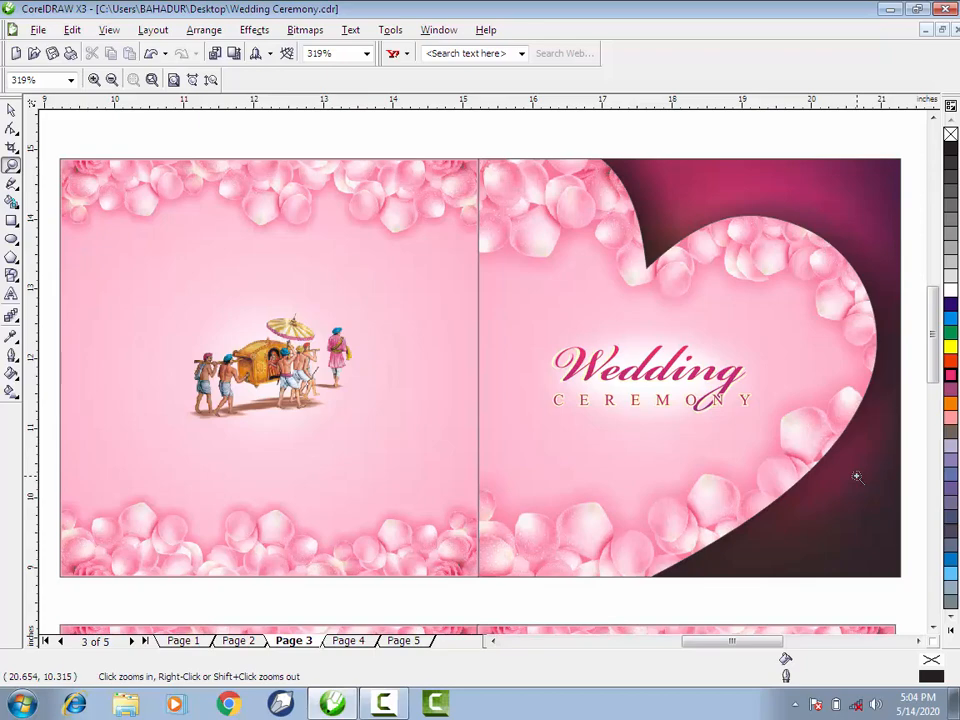
key(space)
scroll(484, 376, down, 1)
key(space)
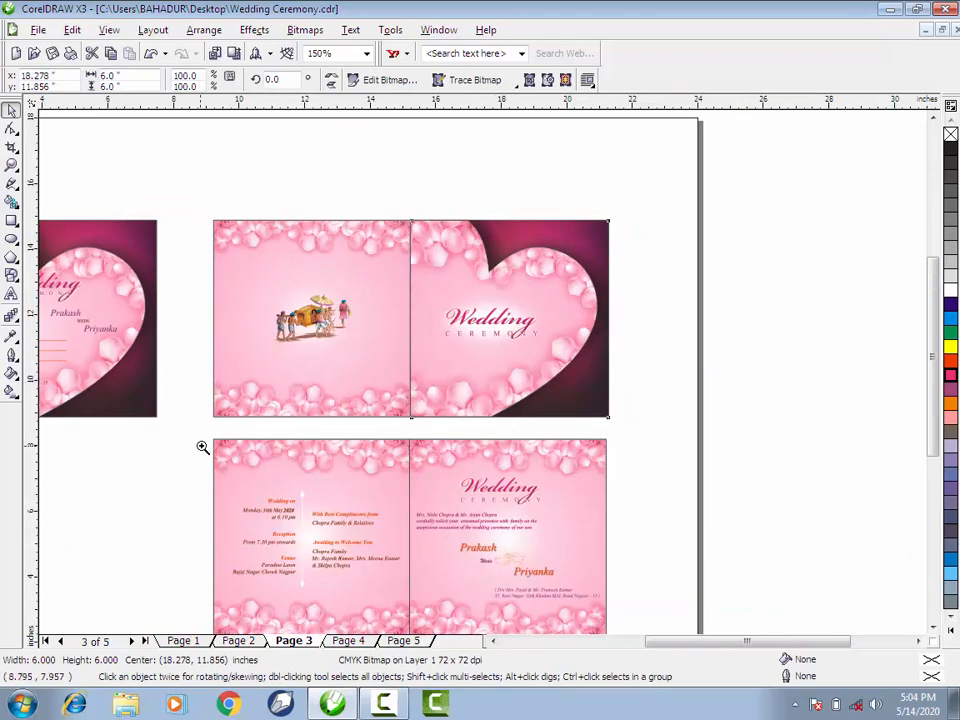
drag(208, 438, 610, 578)
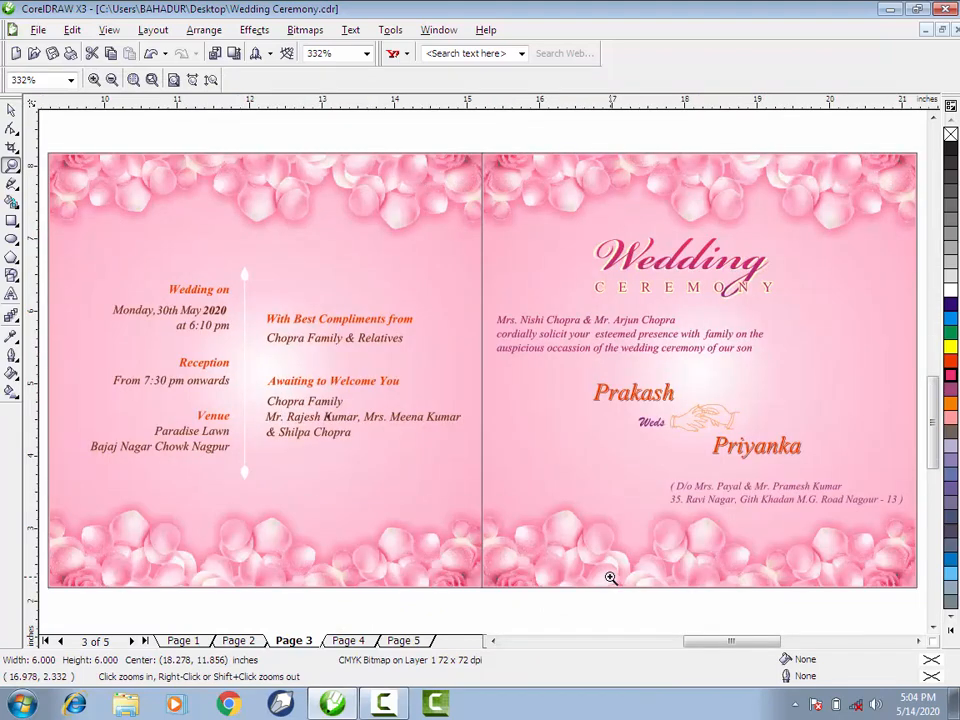
key(space)
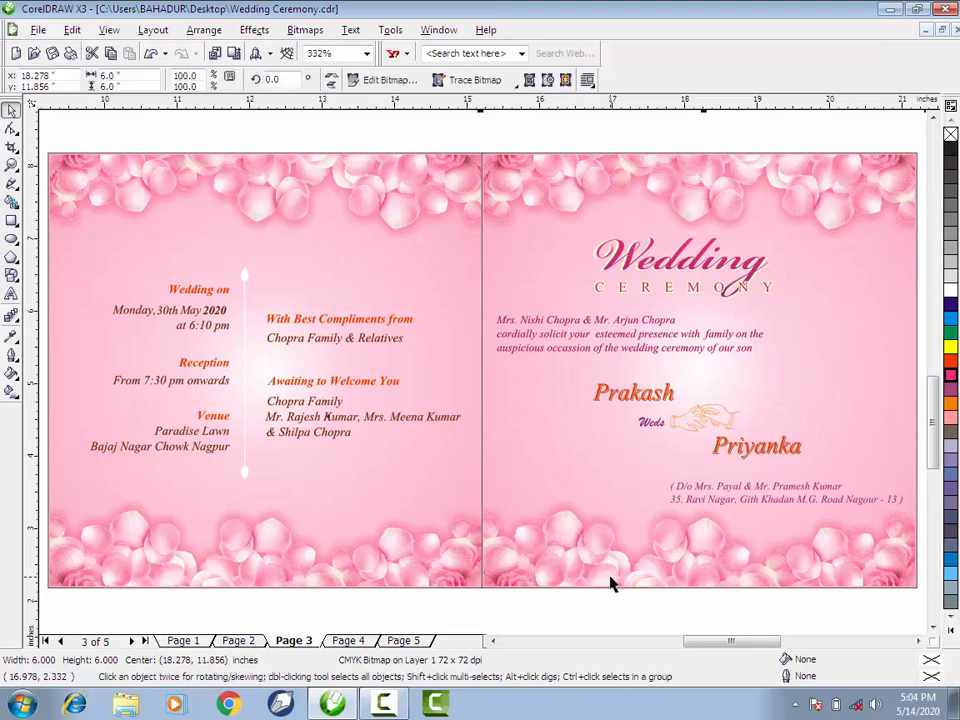
- View the closing Like & Share card on page 5 and minimize the drawing window to show the desktop
click(403, 640)
key(space)
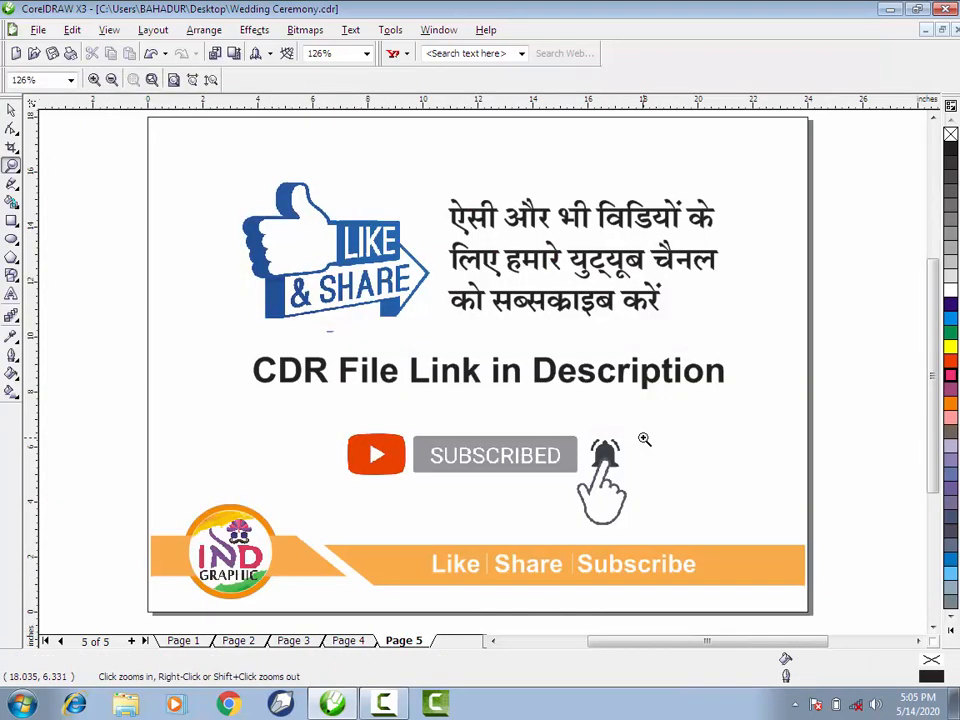
key(space)
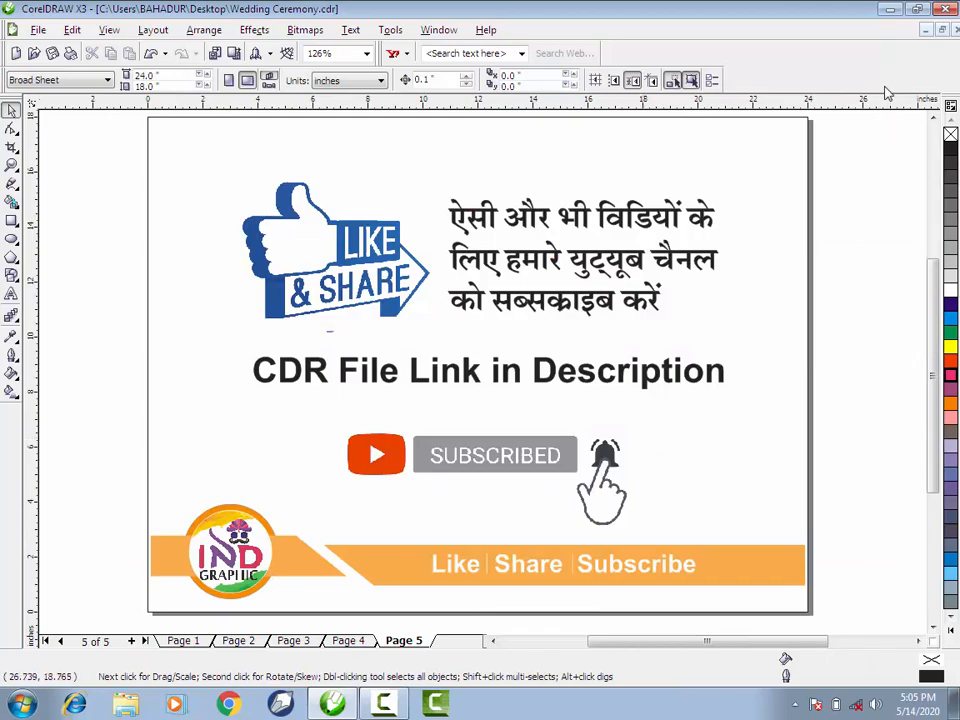
click(889, 10)
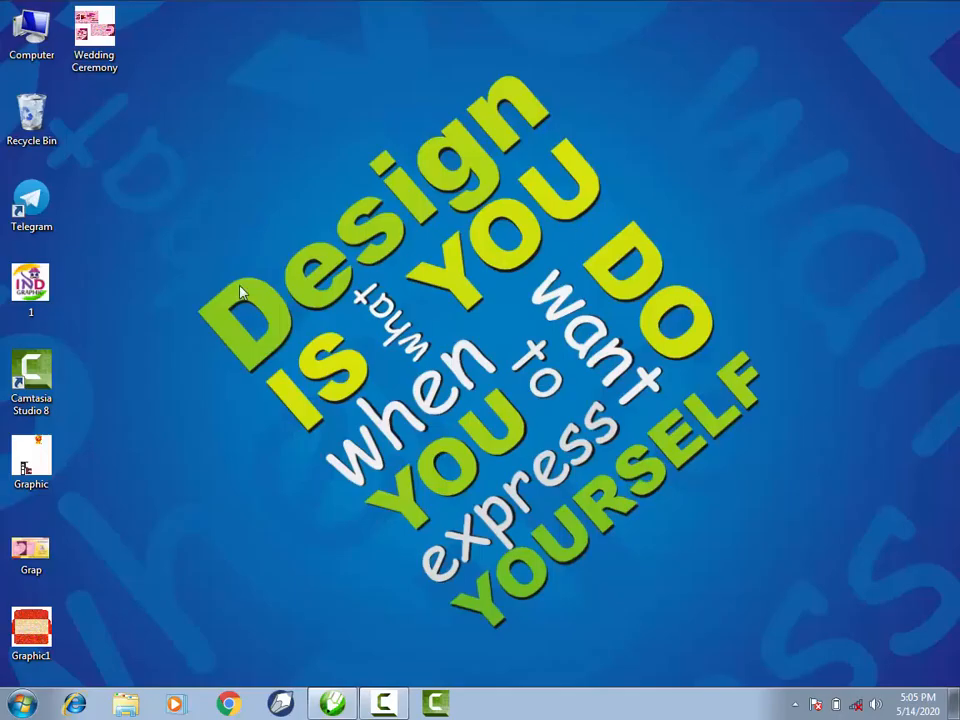